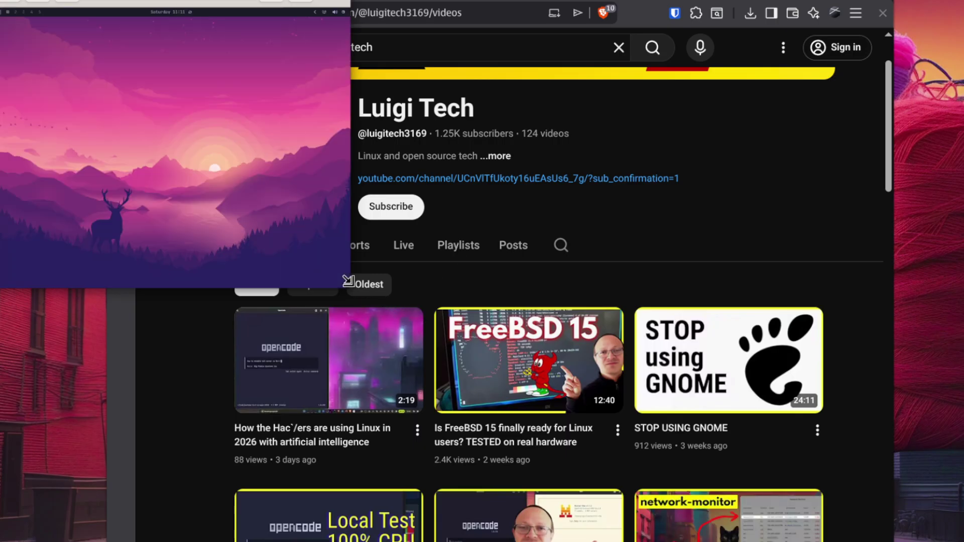
# Step: Enlarge the VM window until the pink deer desktop fills the screen, and scroll the channel's videos
pyautogui.moveTo(342, 325); pyautogui.dragTo(953, 527)
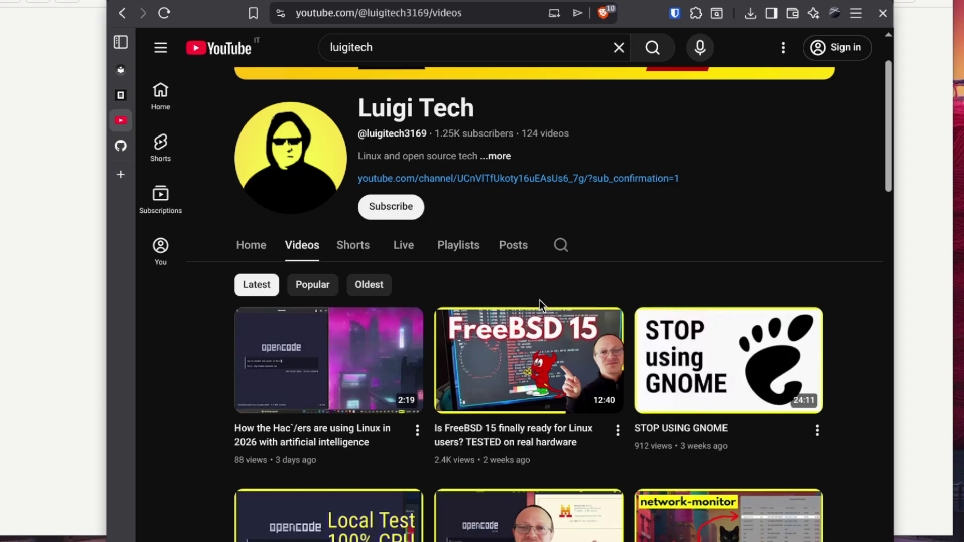
pyautogui.scroll(-10, 540, 300)
pyautogui.scroll(-7, 542, 301)
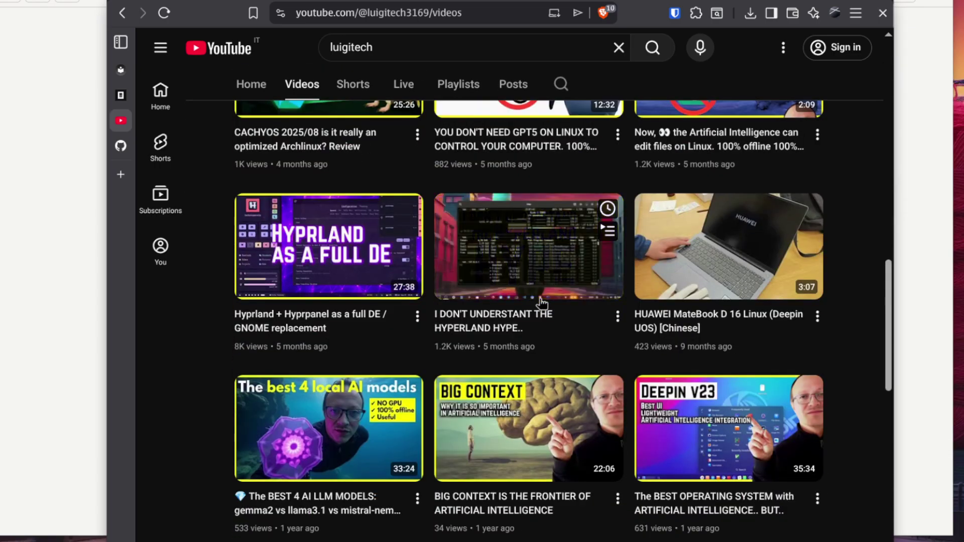
pyautogui.moveTo(372, 271)
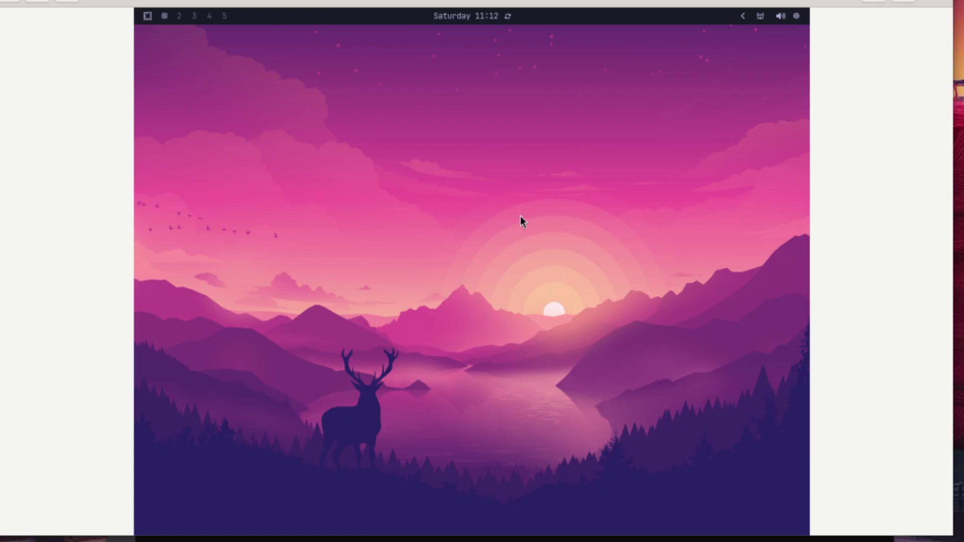
# Step: Open a Ghostty terminal, check and quit htop, then type opencode at the prompt
pyautogui.press('super+Return')
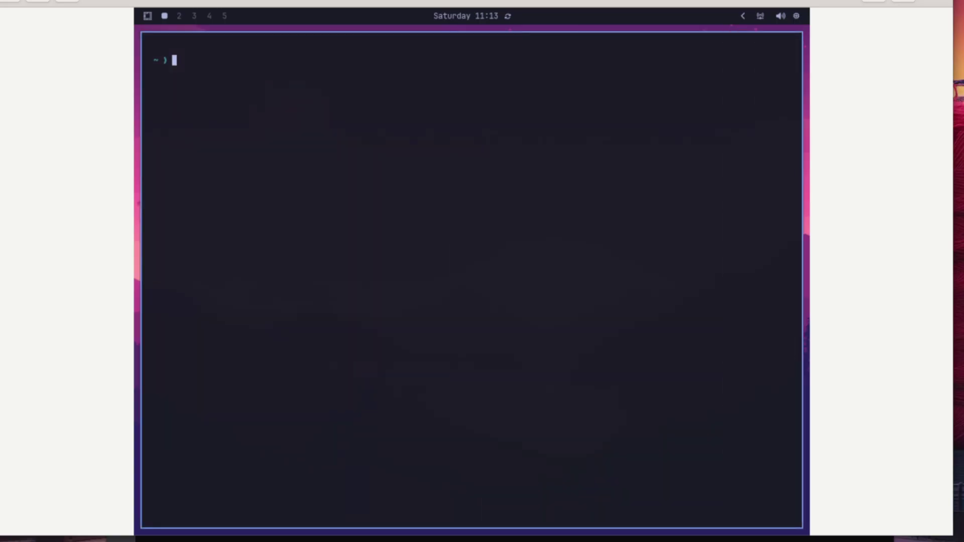
pyautogui.write('exit')
pyautogui.press('Return')
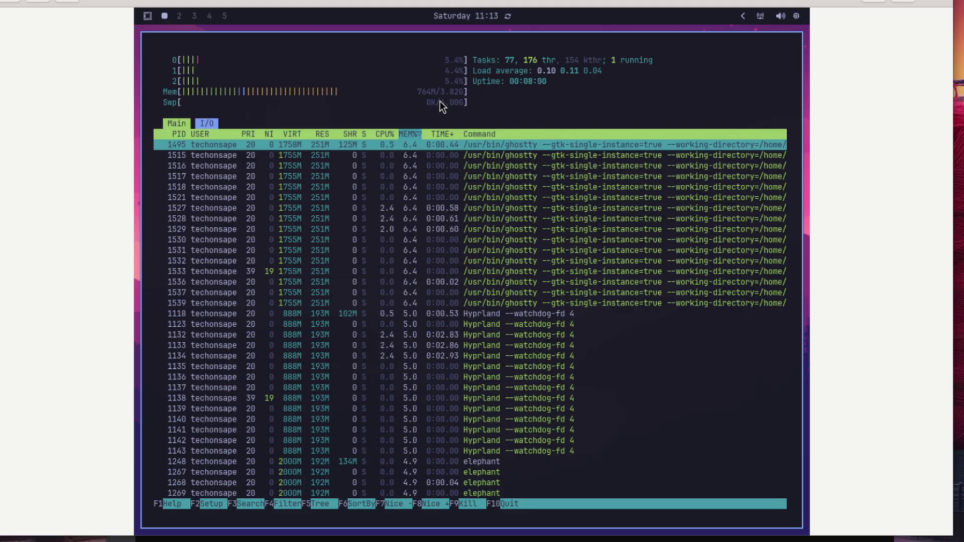
pyautogui.write('q')
pyautogui.write('ope')
pyautogui.write('ncode')
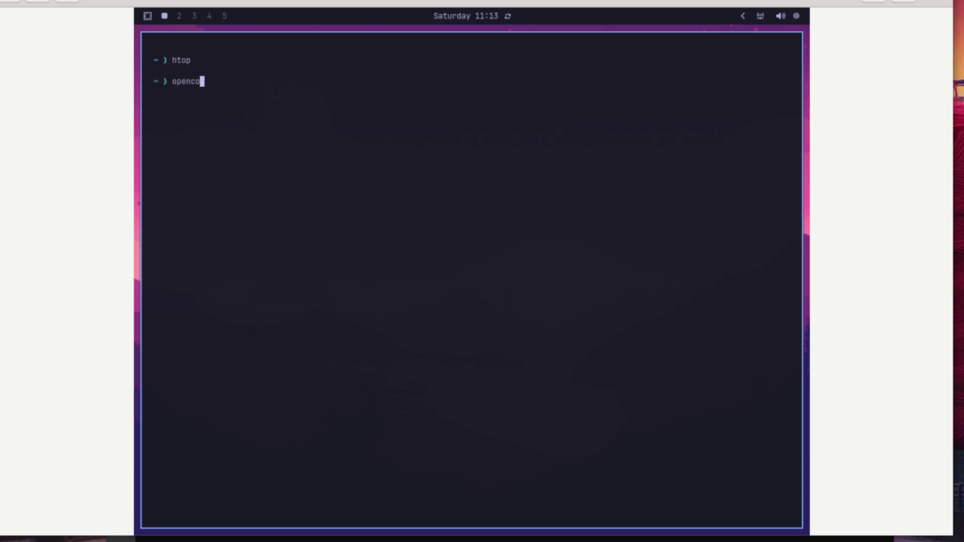
# Step: Launch OpenCode and ask 'which resolution do i have I use hyperland.'
pyautogui.press('Return')
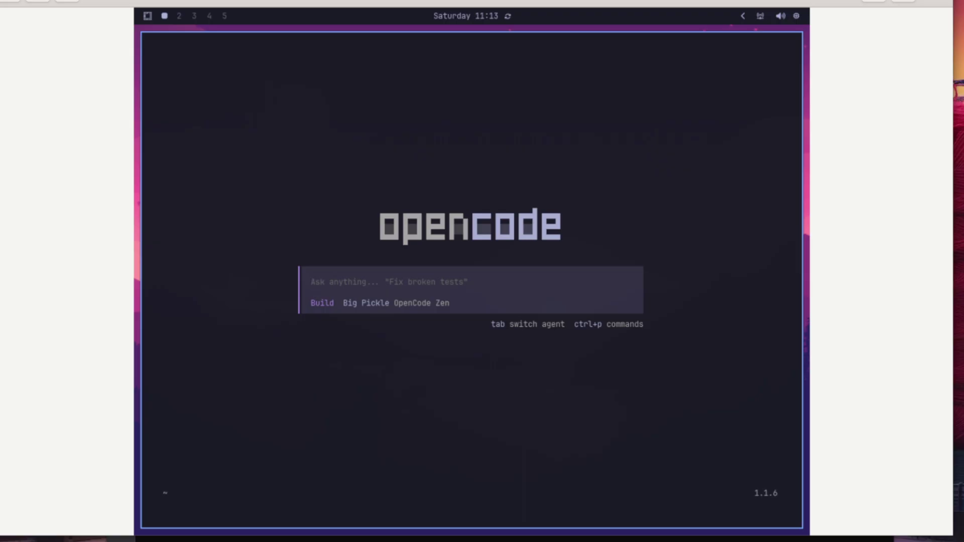
pyautogui.write('which re')
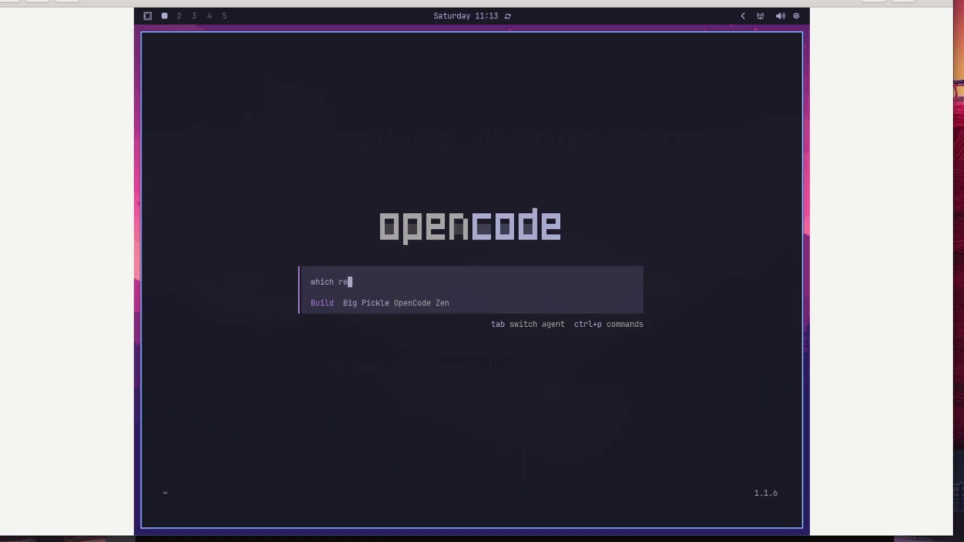
pyautogui.write('solution do i have ')
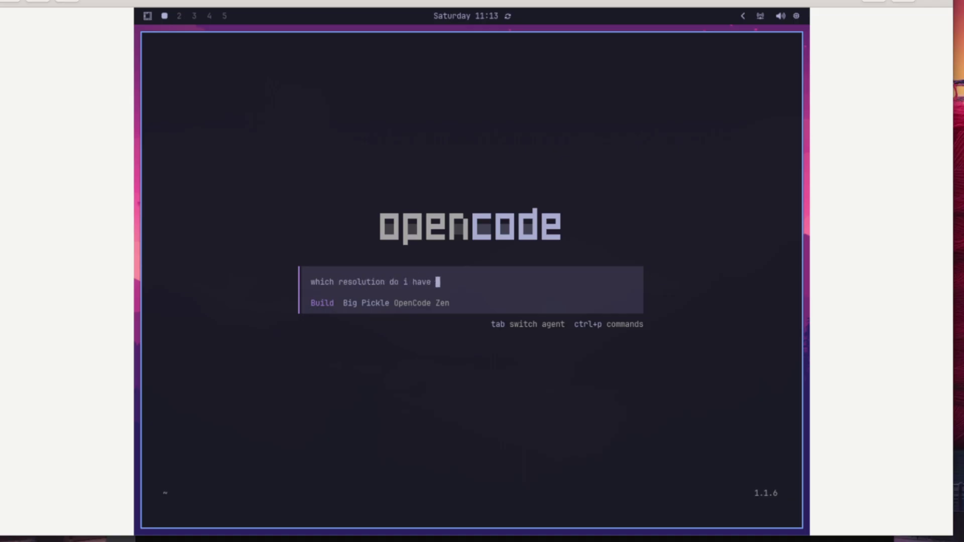
pyautogui.write('I use hyperland.')
pyautogui.press('Return')
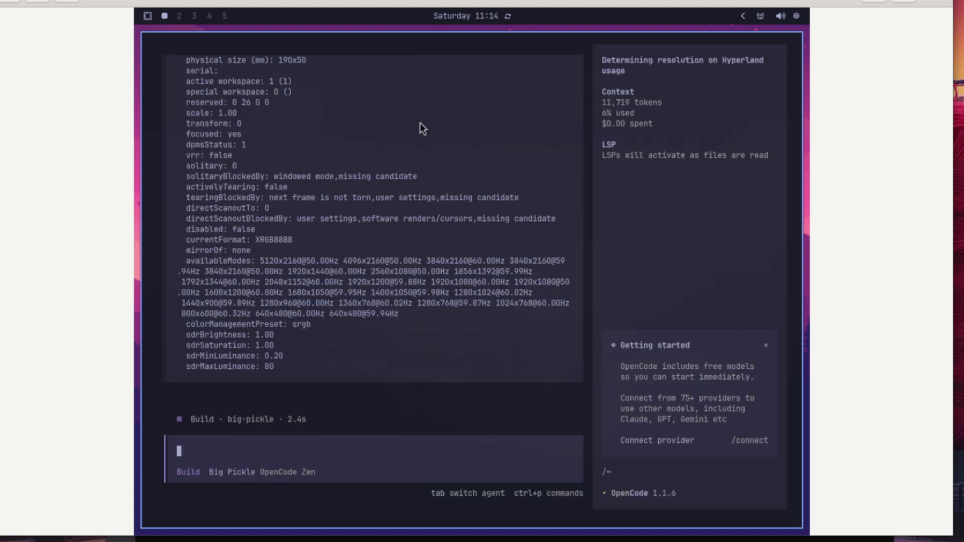
# Step: Read the reply giving 1024x800@60Hz, then quit OpenCode with Ctrl+C
pyautogui.scroll(3, 392, 186)
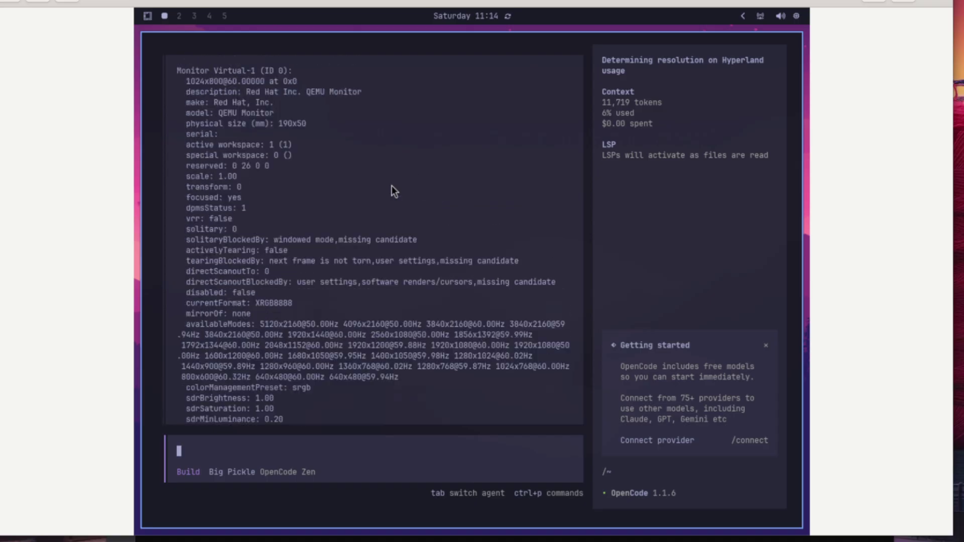
pyautogui.scroll(2, 391, 186)
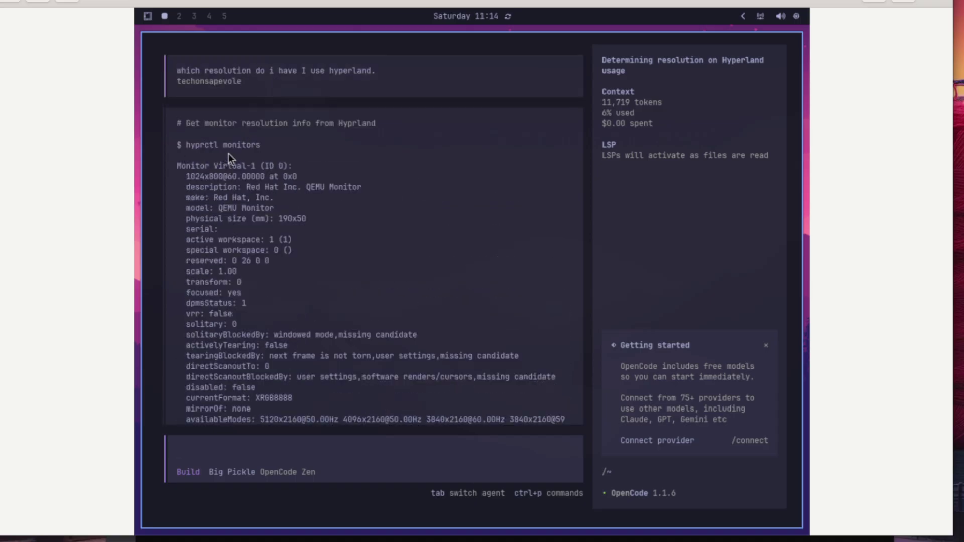
pyautogui.scroll(-5, 261, 154)
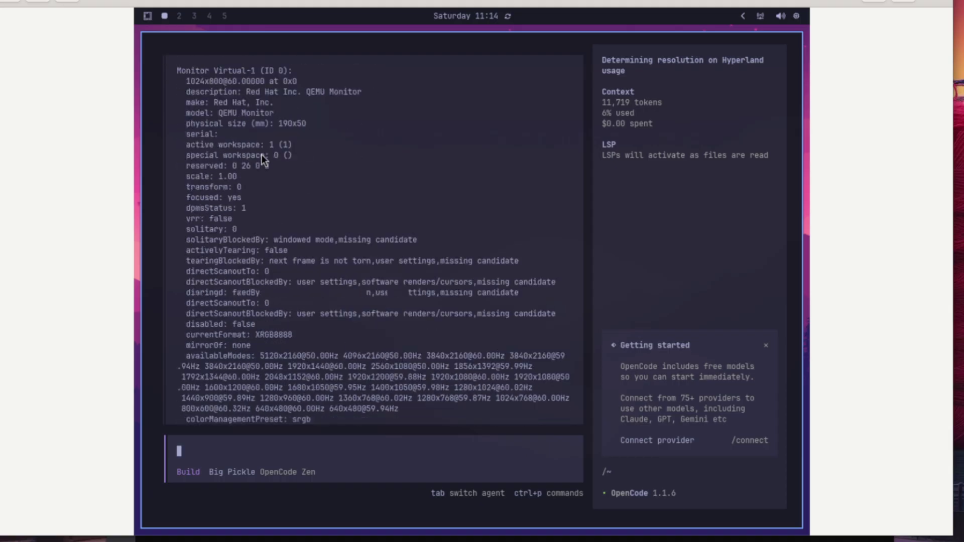
pyautogui.scroll(-1, 261, 155)
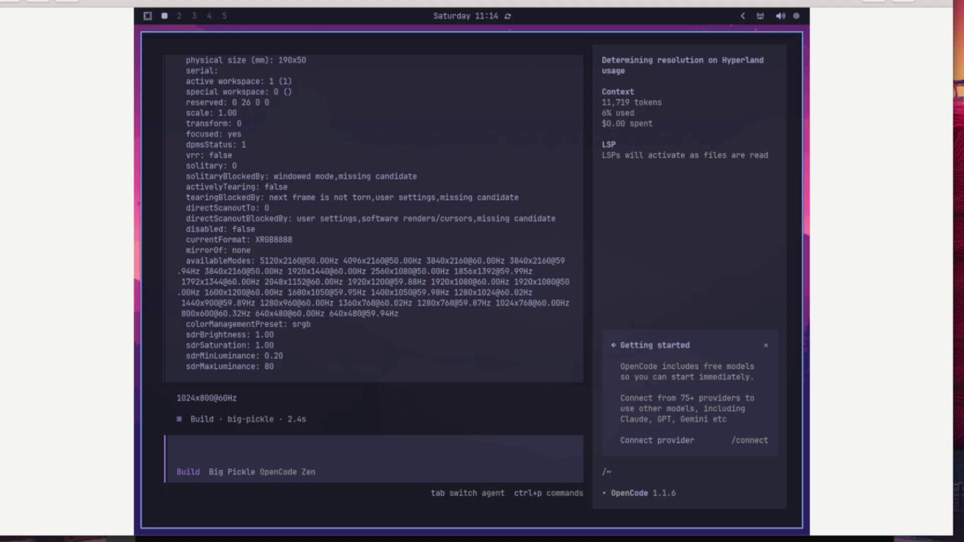
pyautogui.hotkey('ctrl', 'c')
# Step: Run fastfetch for the system summary, then open a second Ghostty terminal tiled beside it
pyautogui.write('fastfetch')
pyautogui.press('Return')
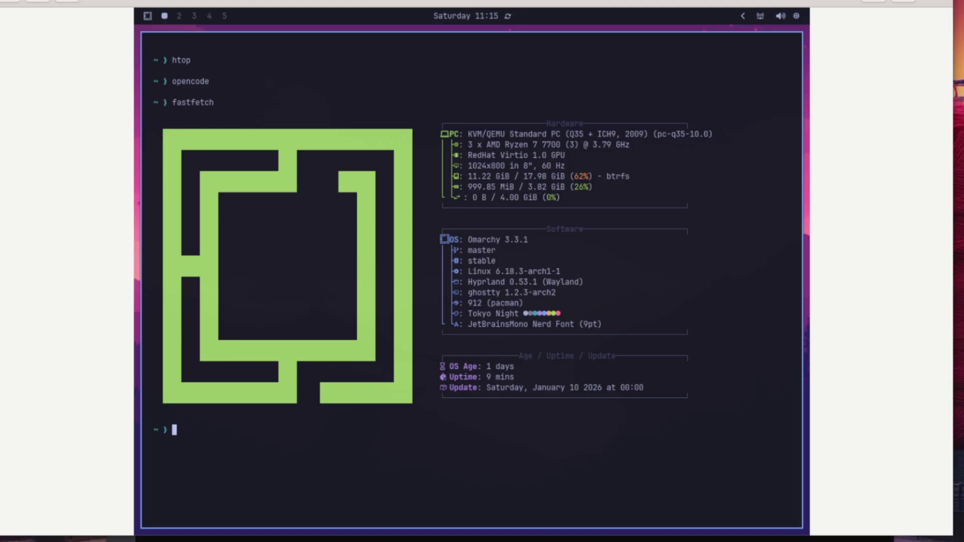
pyautogui.press('super+Return')
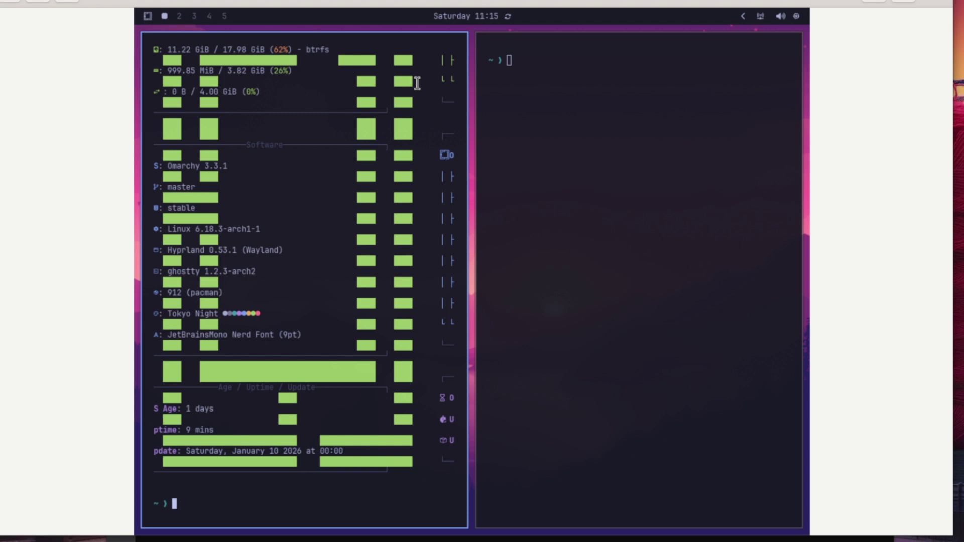
# Step: Make the fastfetch terminal fullscreen, then float it, resize it and move it to the centre
pyautogui.press('super+alt+f')
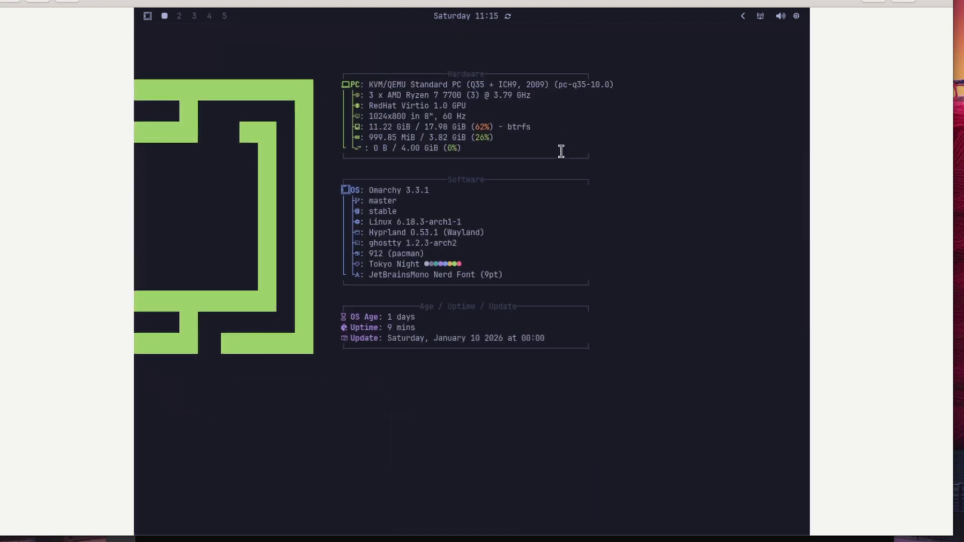
pyautogui.moveTo(581, 154); pyautogui.dragTo(264, 330)
pyautogui.rightClick(537, 199)
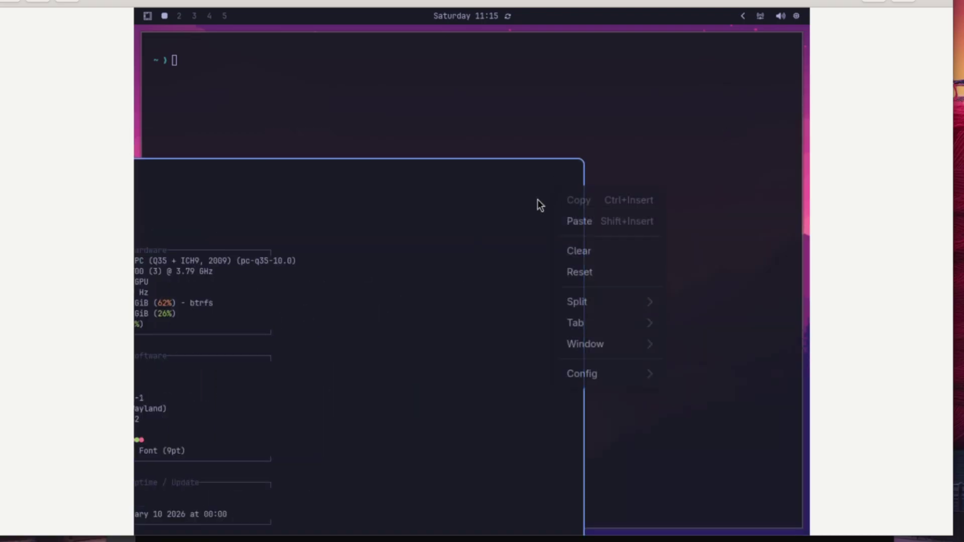
pyautogui.click(484, 229)
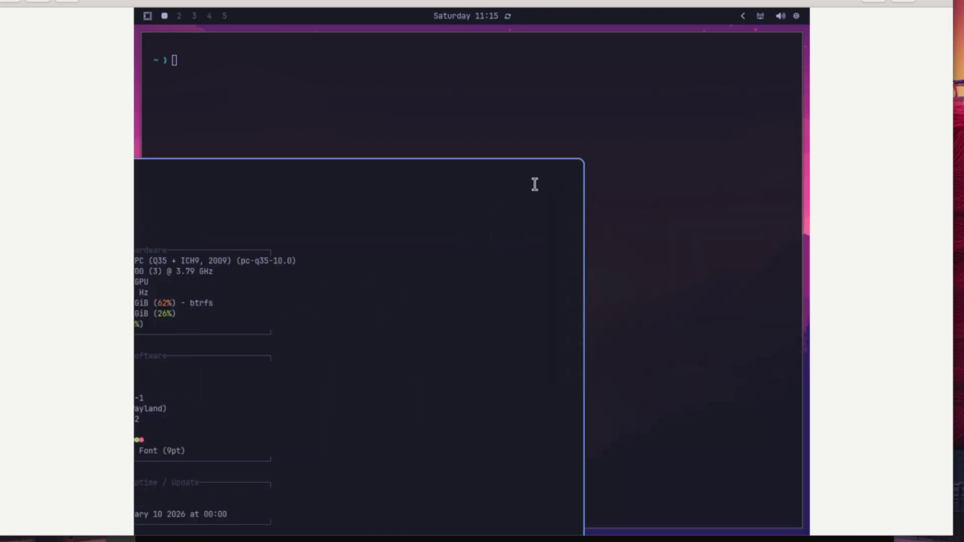
pyautogui.rightClick(525, 215)
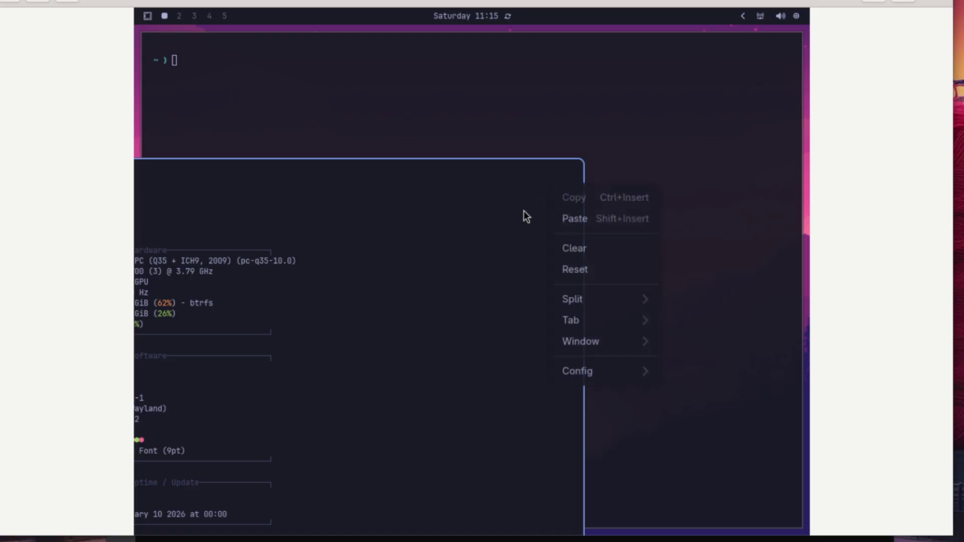
pyautogui.click(491, 198)
pyautogui.moveTo(540, 185); pyautogui.dragTo(265, 443)
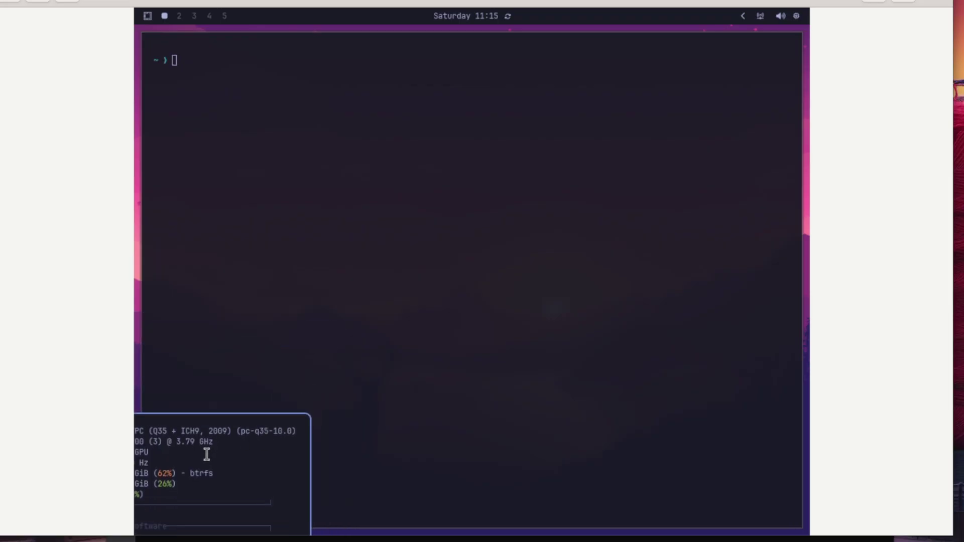
pyautogui.moveTo(206, 454); pyautogui.dragTo(661, 144)
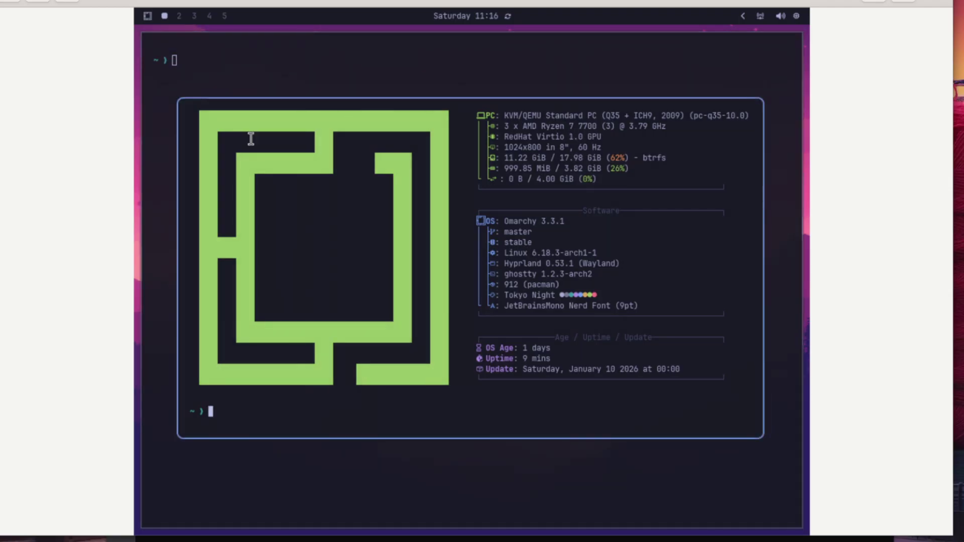
# Step: Clear the stray input and close the fastfetch terminal with Super+W
pyautogui.write('q')
pyautogui.hotkey('ctrl', 'c')
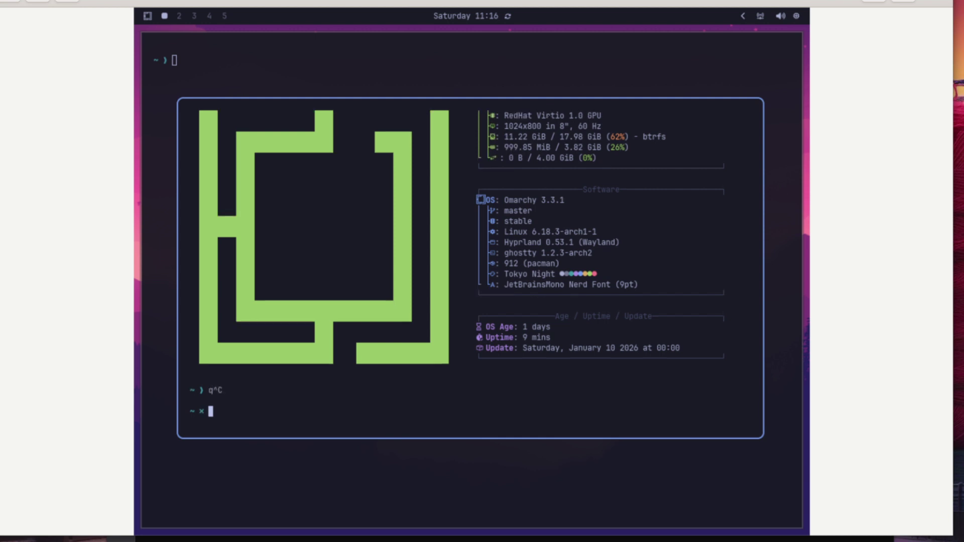
pyautogui.press('super+w')
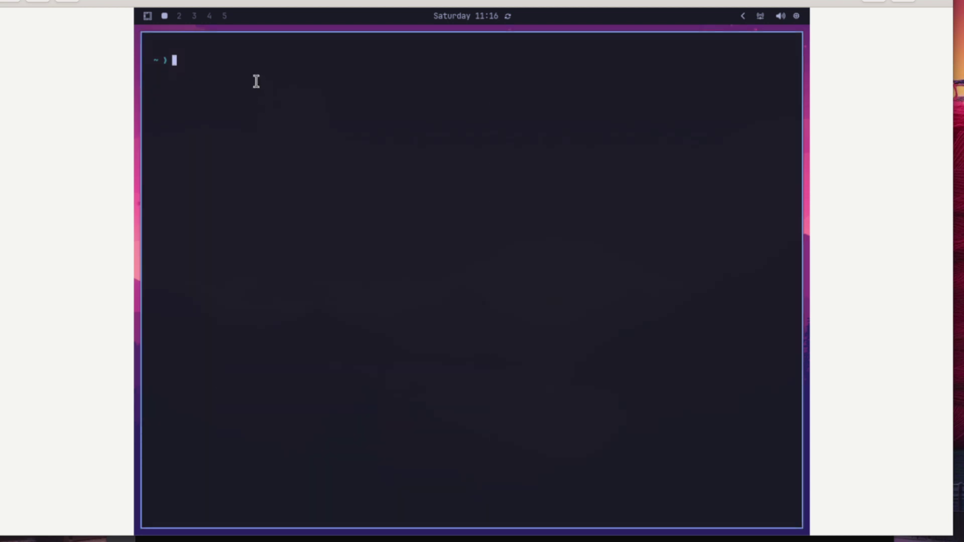
# Step: Open Learn > Keybindings from the Omarchy menu and try a search
pyautogui.click(147, 16)
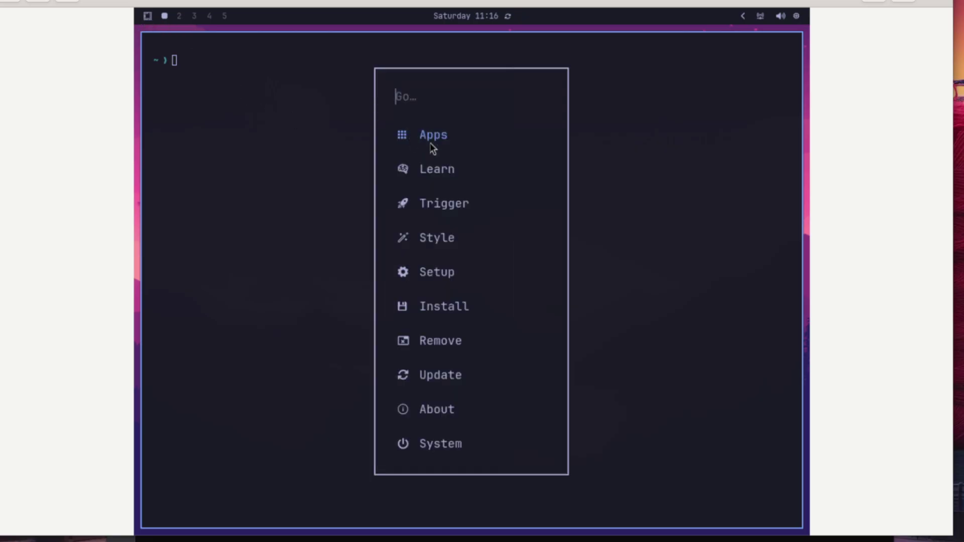
pyautogui.click(441, 170)
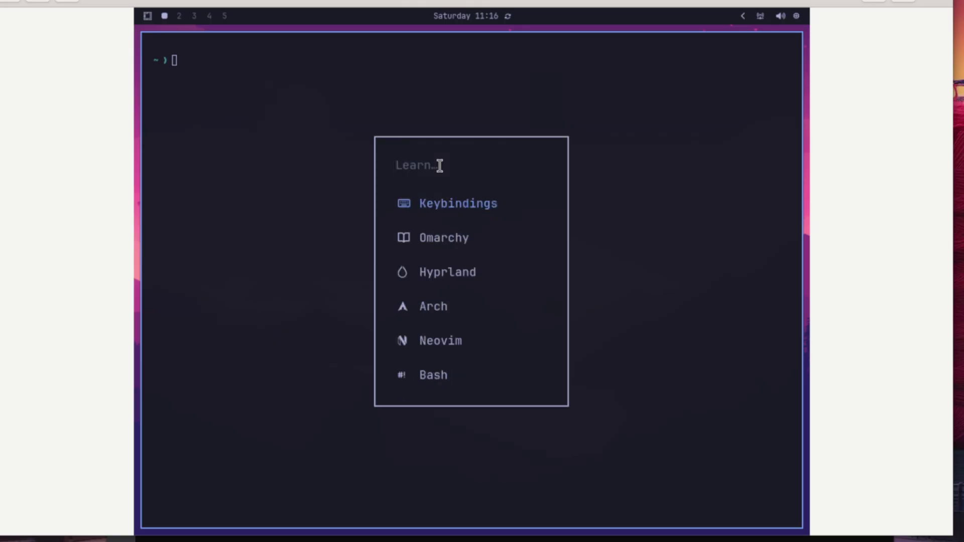
pyautogui.click(493, 205)
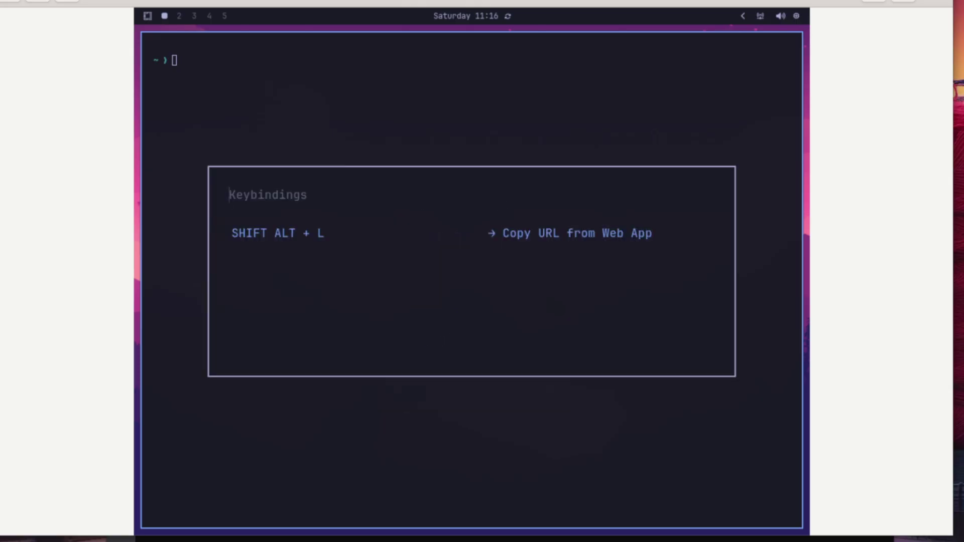
pyautogui.write('clo')
pyautogui.press('BackSpace')
pyautogui.press('BackSpace')
pyautogui.press('BackSpace')
pyautogui.press('Escape')
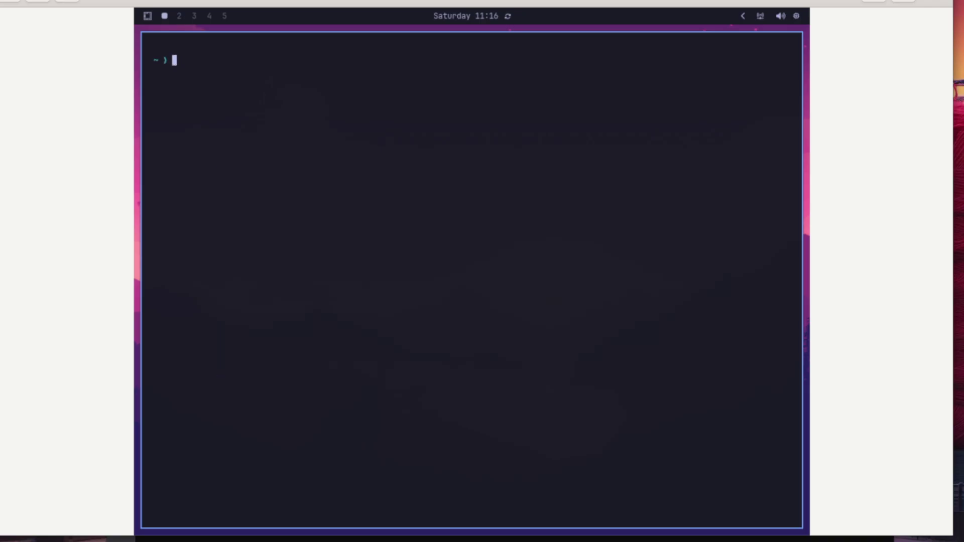
# Step: Filter the keybindings on 'close', then close the terminal with Super+W and reopen the Omarchy menu
pyautogui.click(147, 17)
pyautogui.click(451, 171)
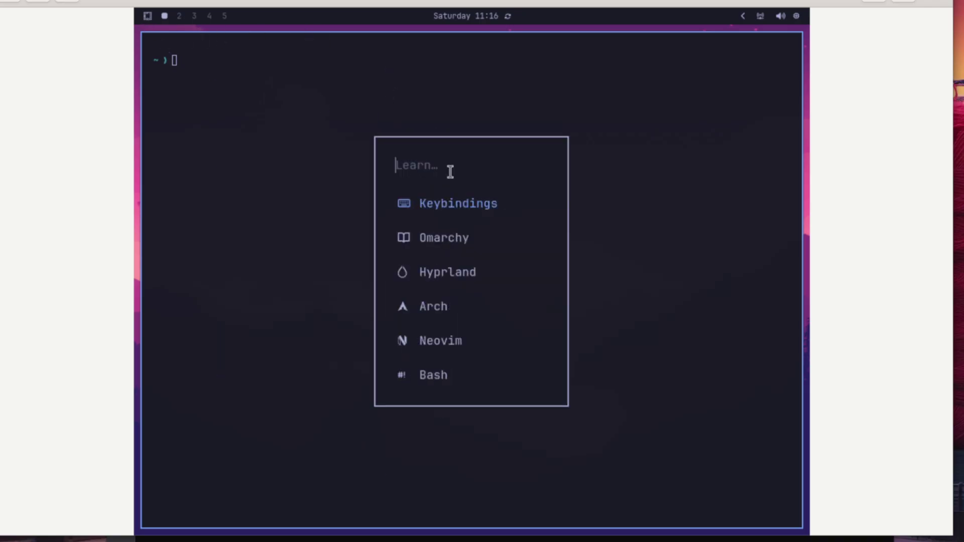
pyautogui.click(456, 207)
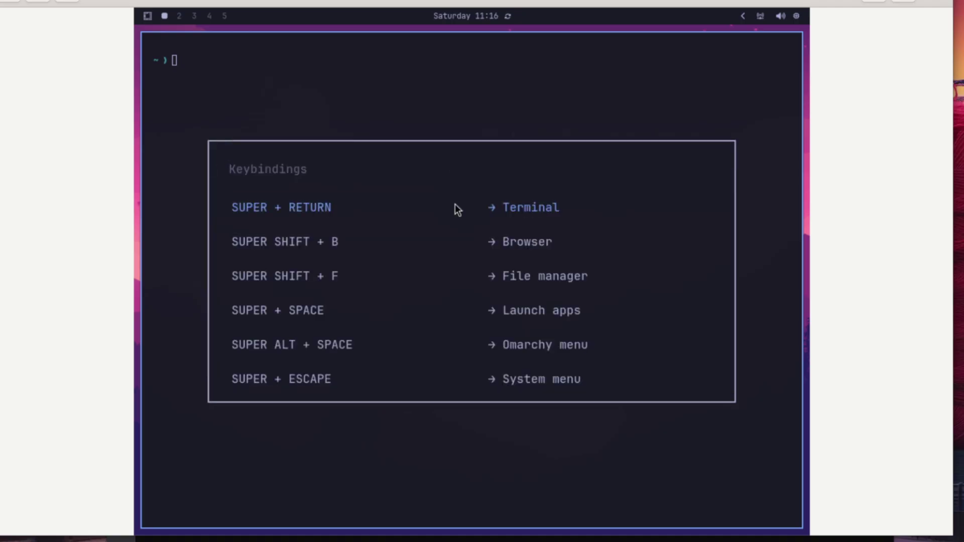
pyautogui.write('clow')
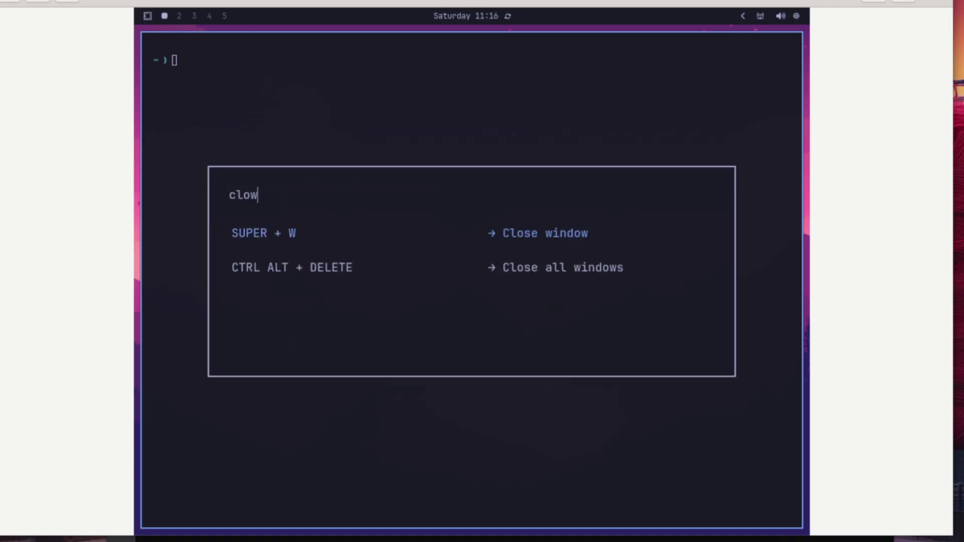
pyautogui.press('BackSpace')
pyautogui.write('se')
pyautogui.press('Escape')
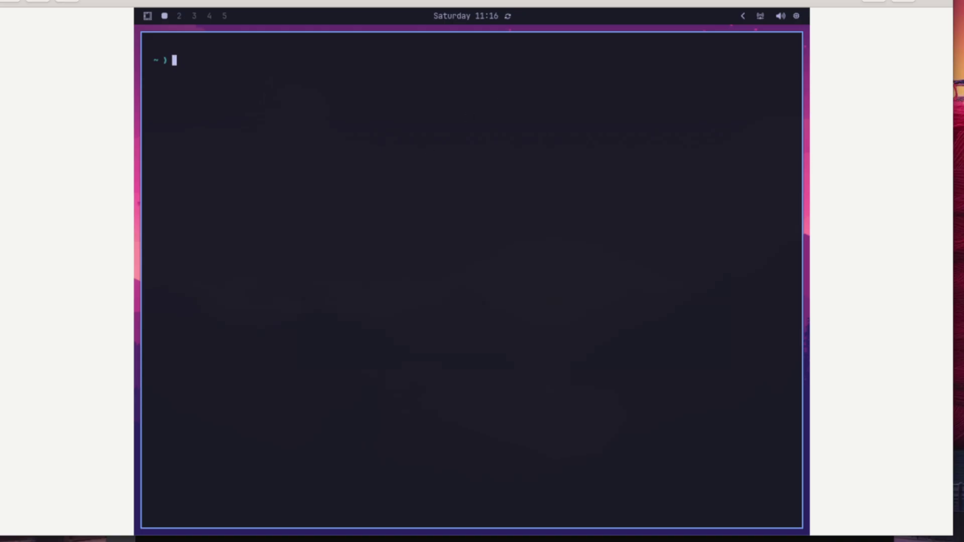
pyautogui.press('super+w')
pyautogui.click(147, 16)
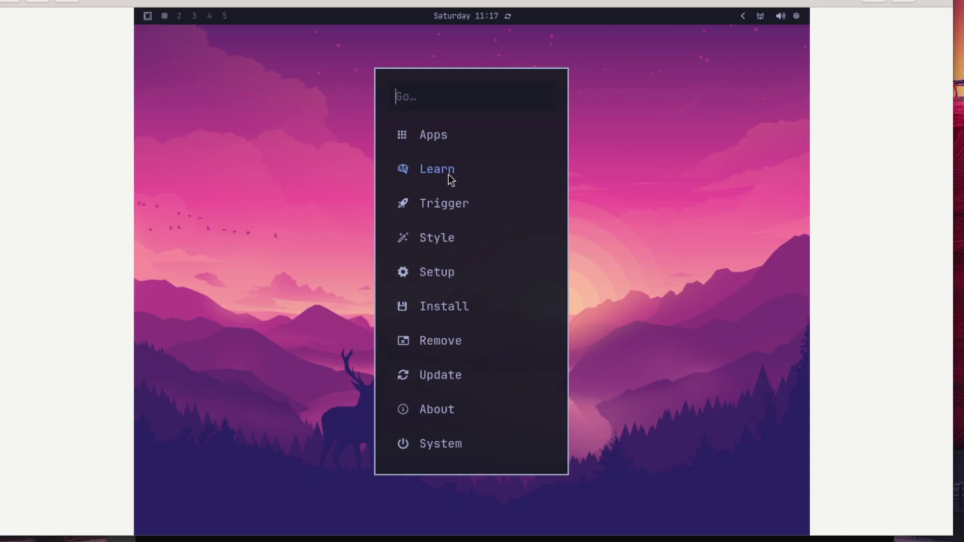
# Step: Open Apps and scroll the Launch list from 1Password down to Typora and Zoom
pyautogui.click(445, 139)
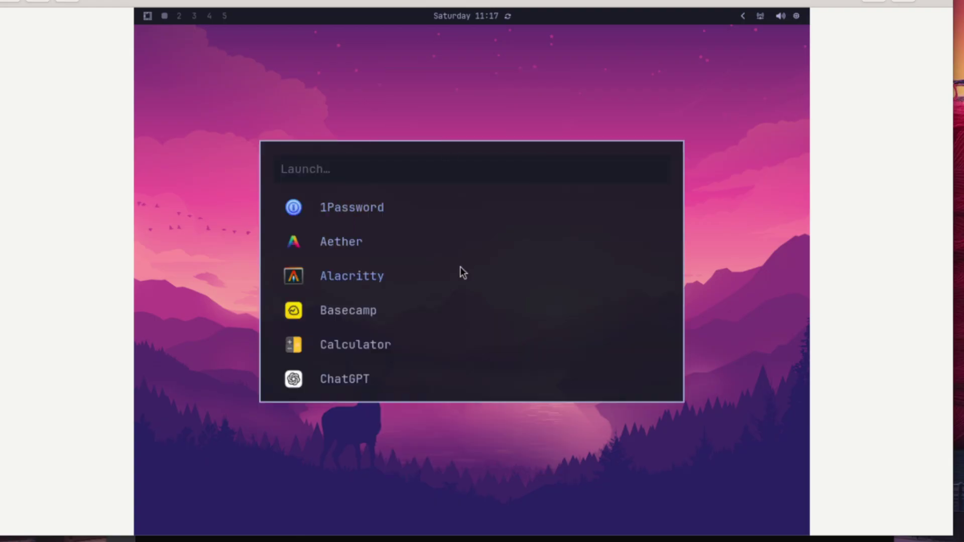
pyautogui.scroll(-5, 460, 267)
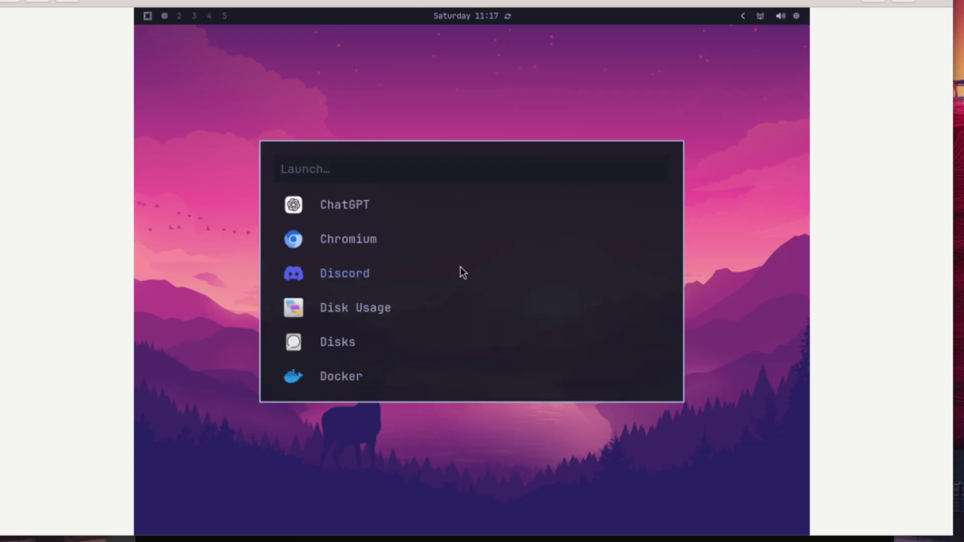
pyautogui.scroll(-1, 463, 272)
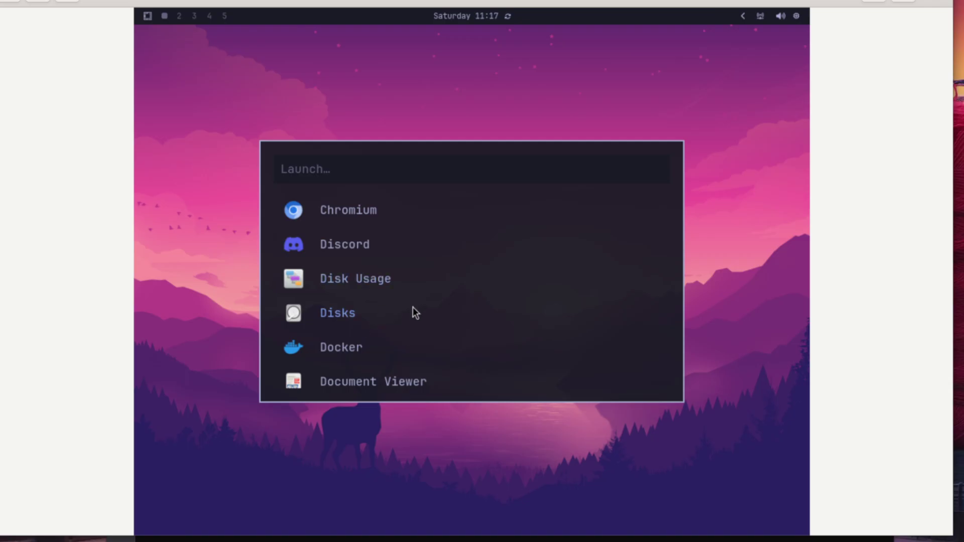
pyautogui.scroll(-3, 412, 307)
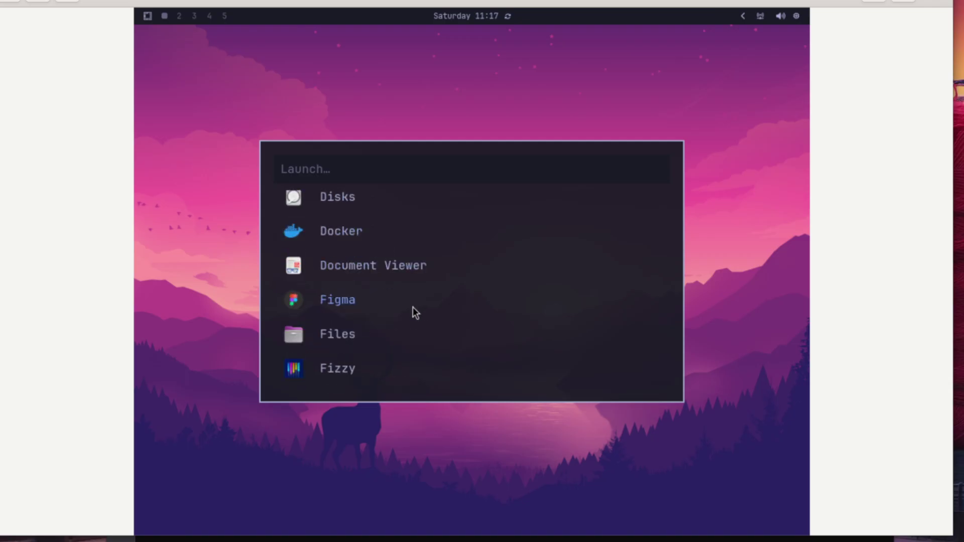
pyautogui.scroll(-13, 504, 291)
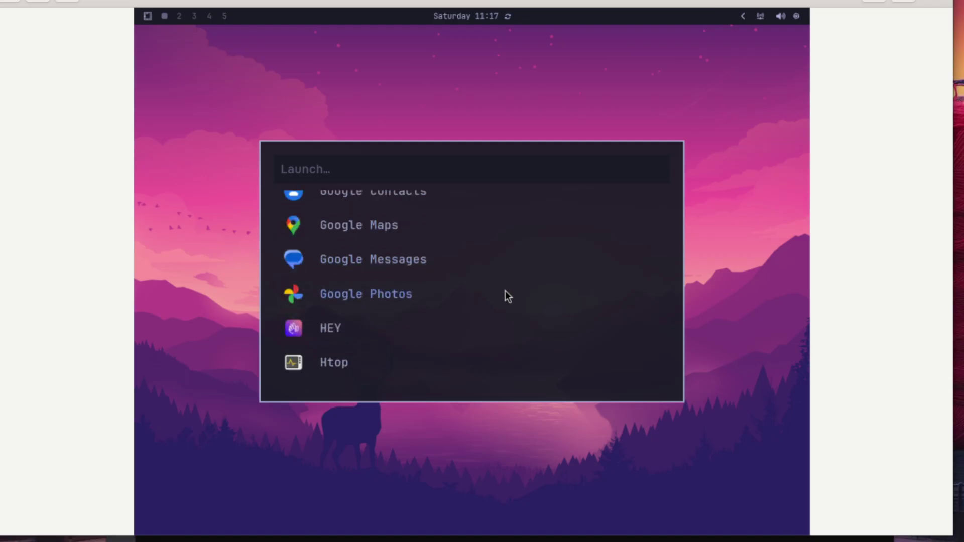
pyautogui.scroll(-20, 505, 290)
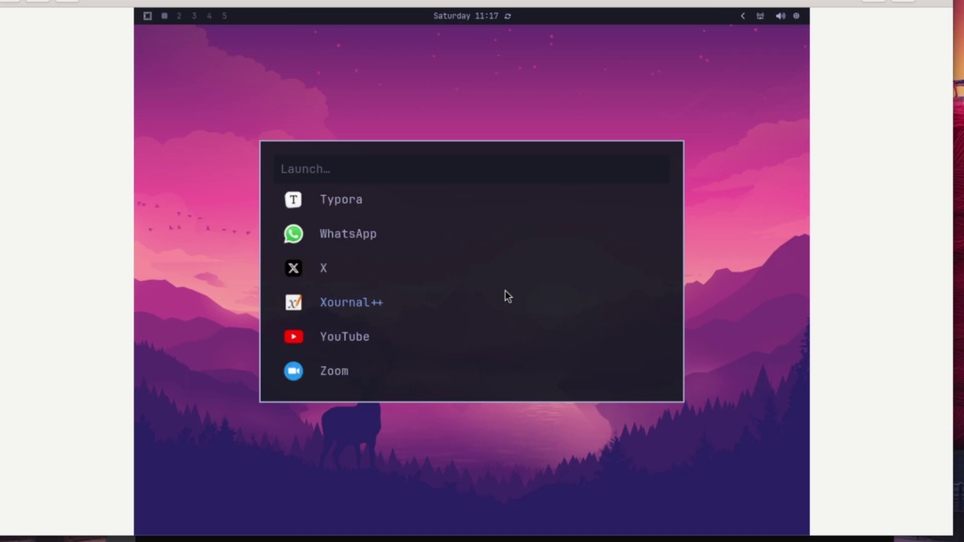
# Step: Close the app list, view the Trigger options Capture, Share and Toggle, then dismiss the menus
pyautogui.click(550, 62)
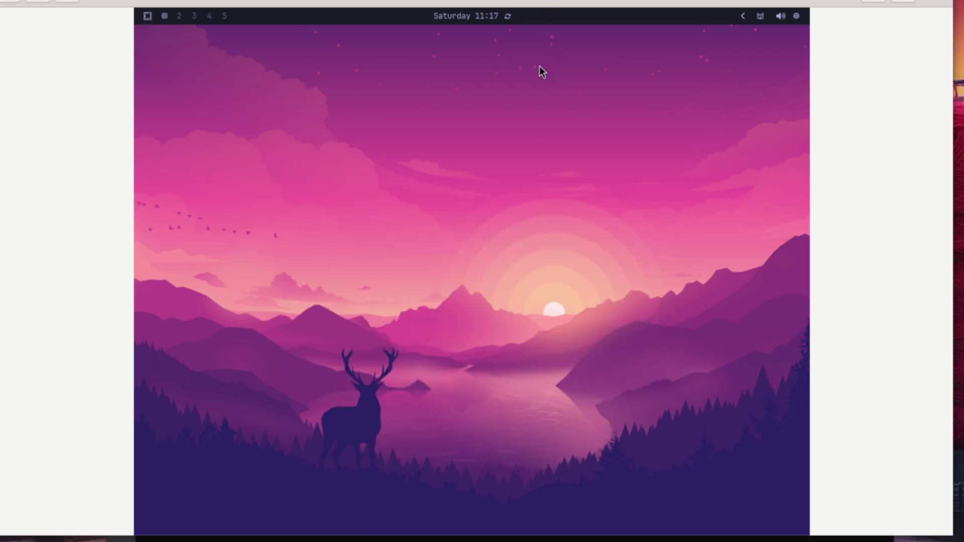
pyautogui.click(148, 17)
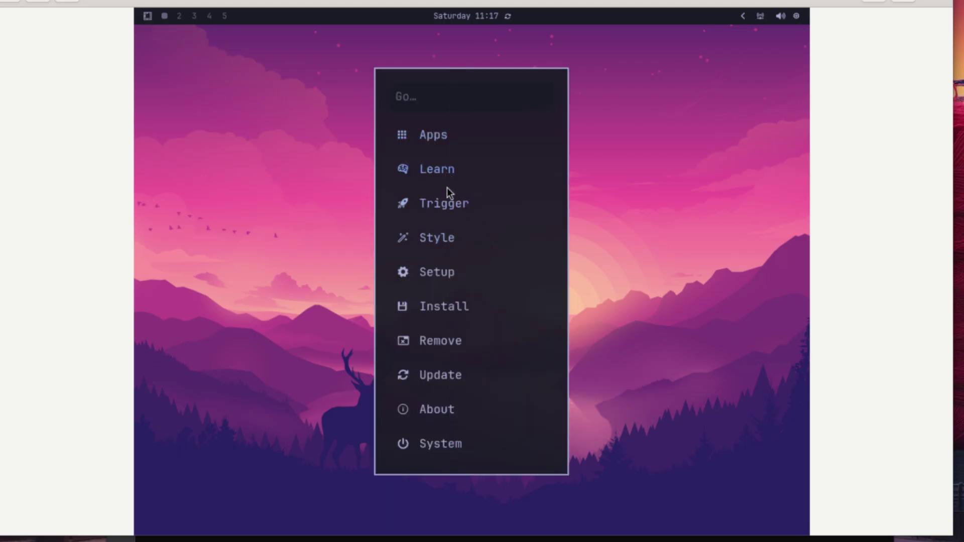
pyautogui.click(451, 208)
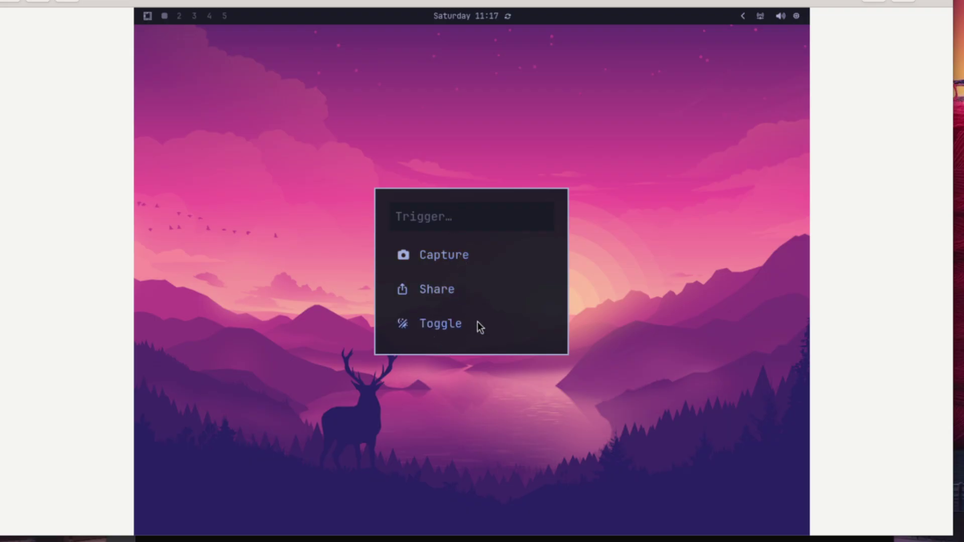
pyautogui.click(307, 163)
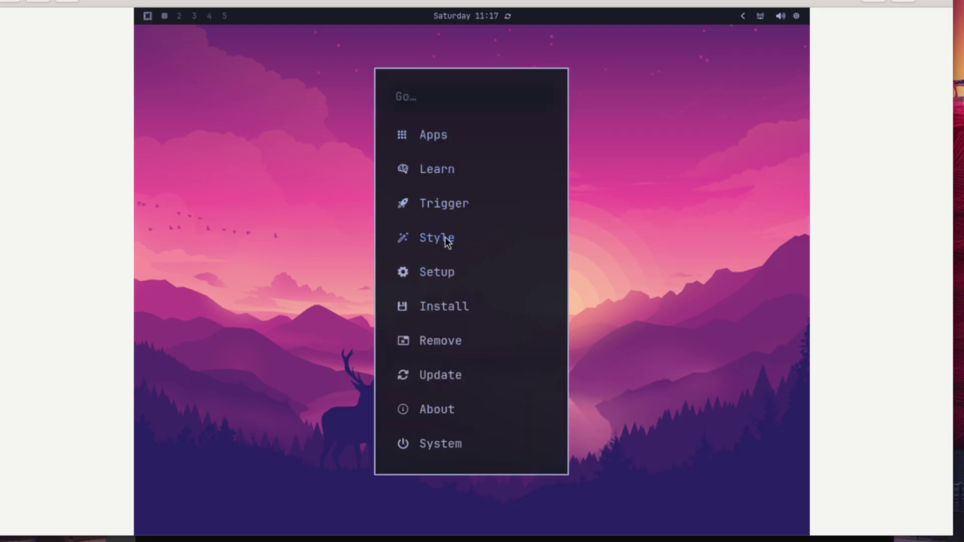
pyautogui.click(216, 150)
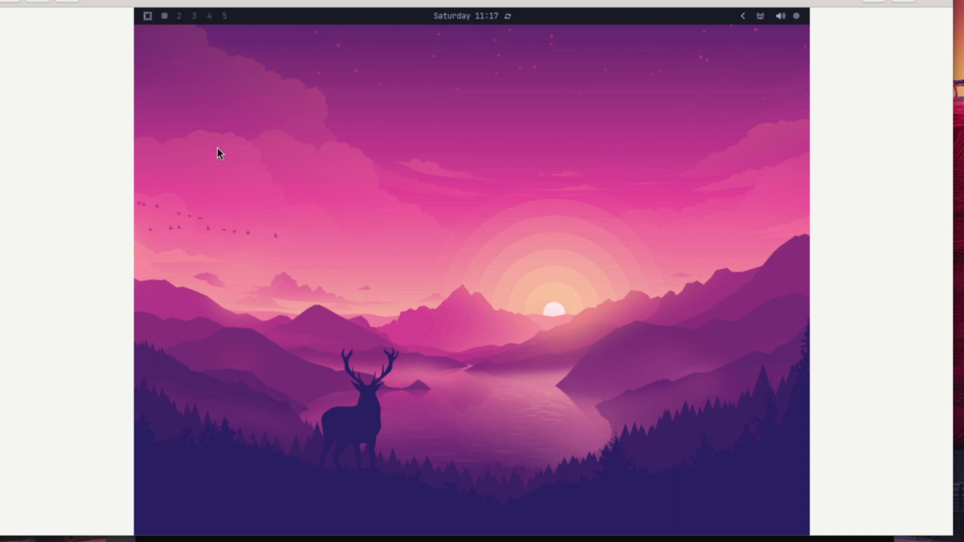
# Step: Launch Chromium by searching 'ch' in the Super+Space app launcher
pyautogui.press('super+space')
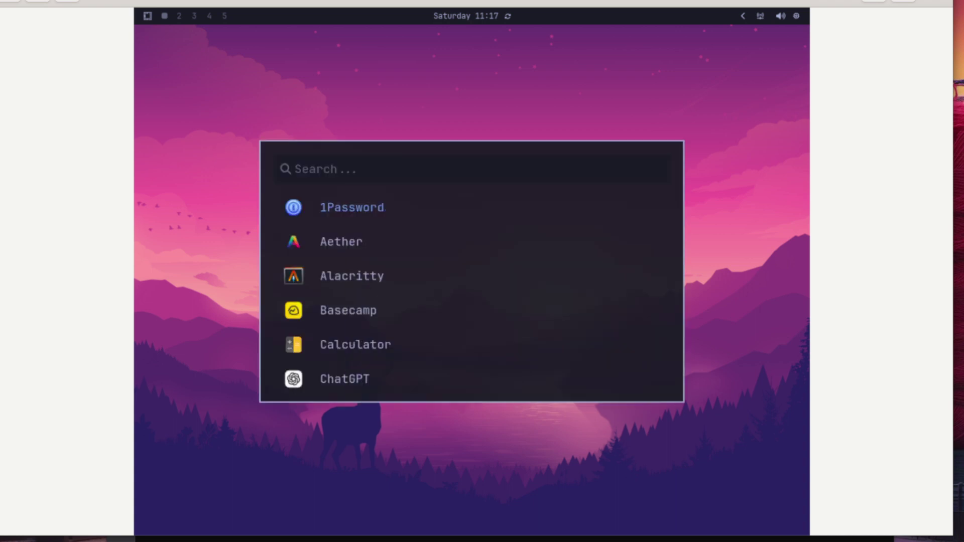
pyautogui.write('ch')
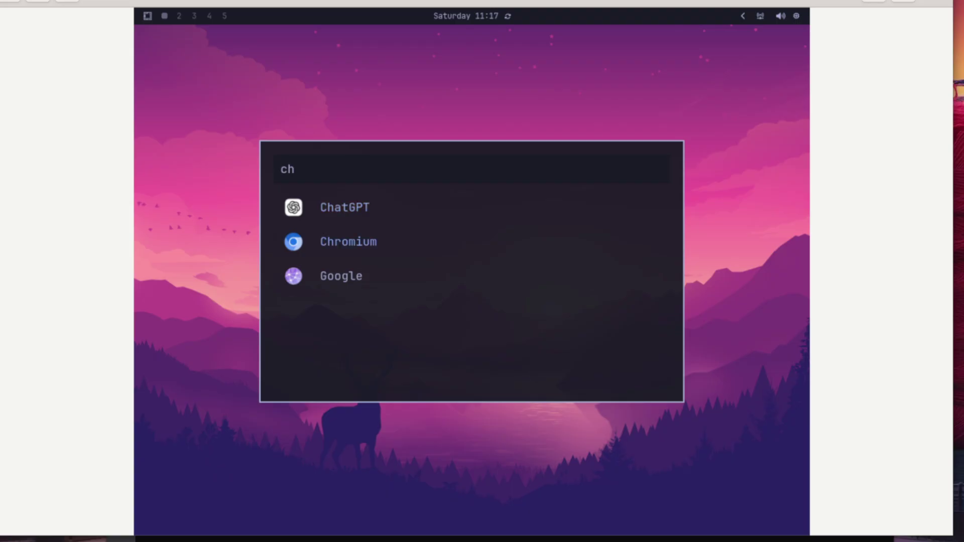
pyautogui.press('Down')
pyautogui.press('Return')
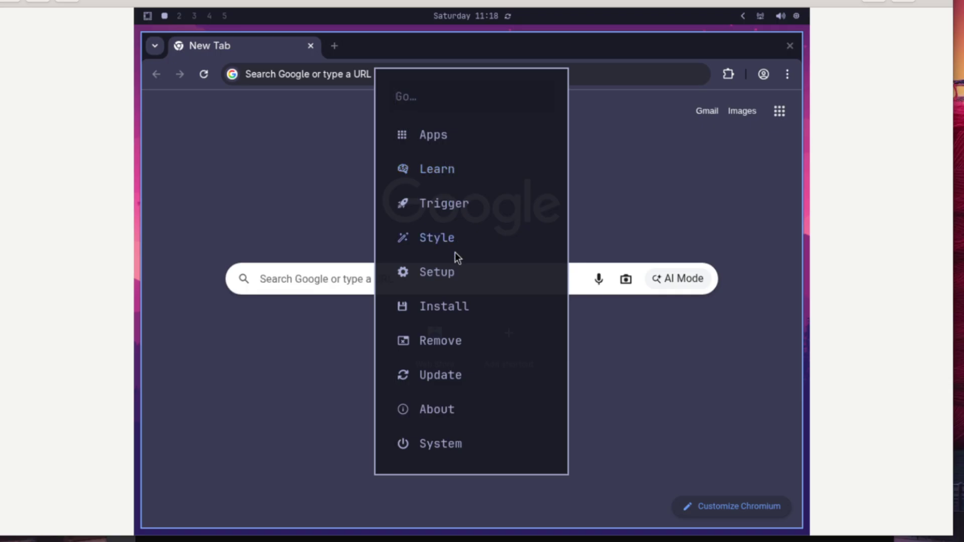
# Step: Apply the Catppuccin Latte theme via Style > Theme in the Omarchy menu
pyautogui.click(441, 243)
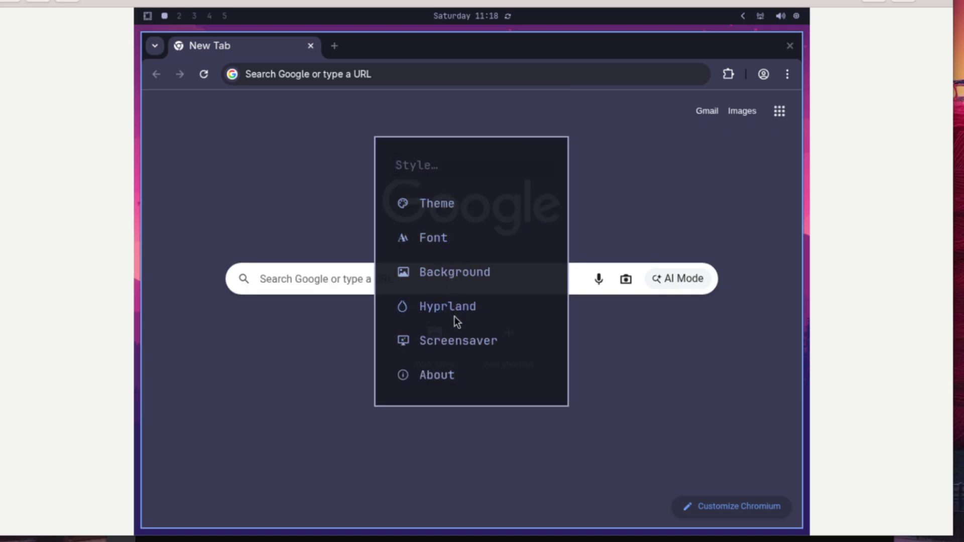
pyautogui.click(443, 196)
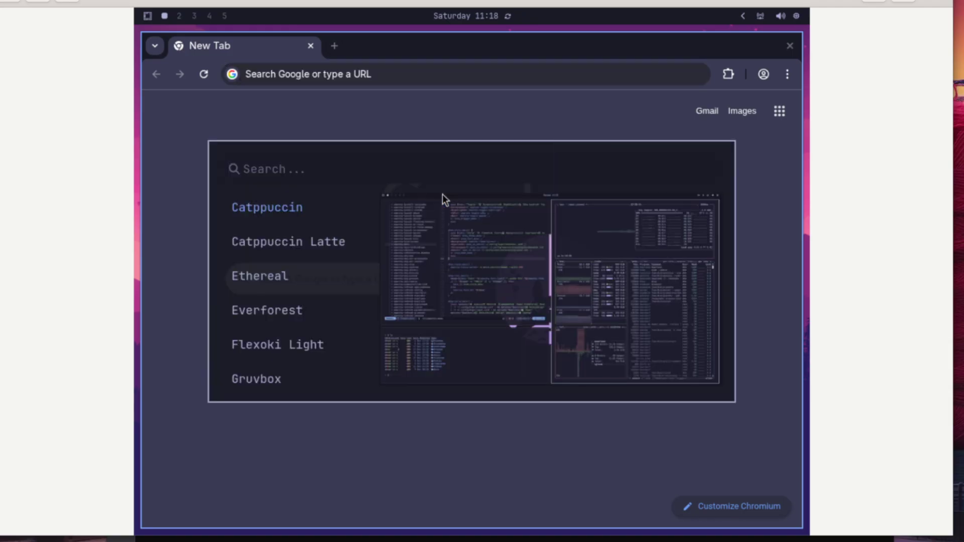
pyautogui.click(341, 244)
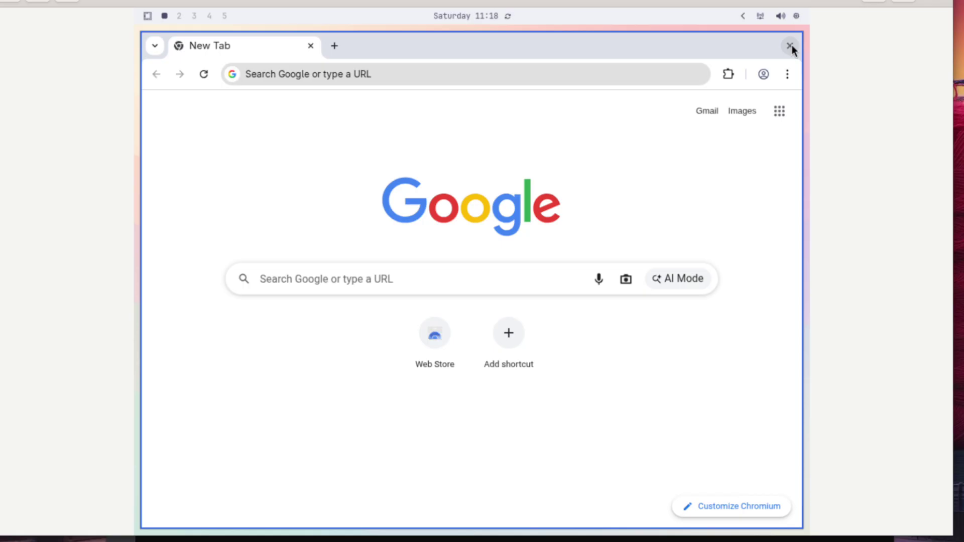
# Step: Close Chromium, look at the Omarchy menu's Setup options, then reopen the main Omarchy menu
pyautogui.click(790, 46)
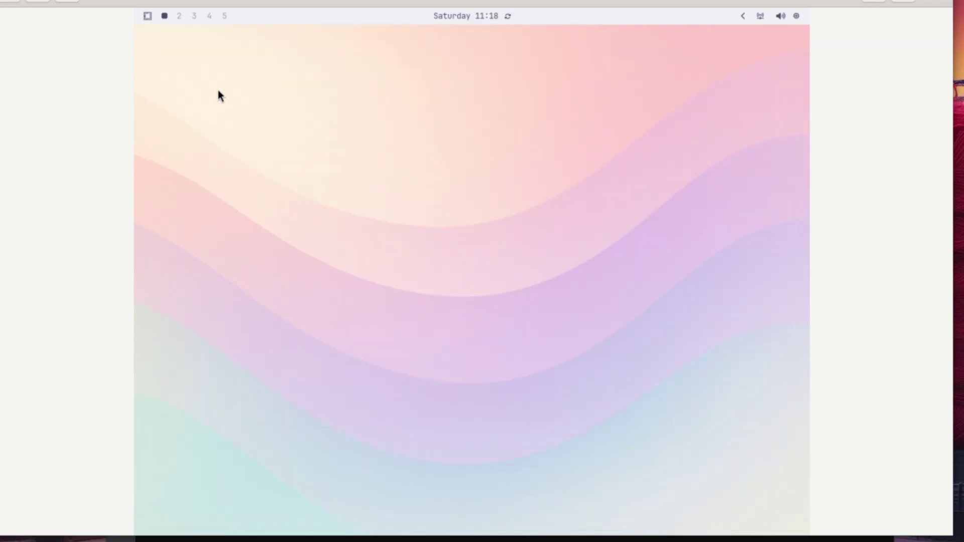
pyautogui.click(147, 16)
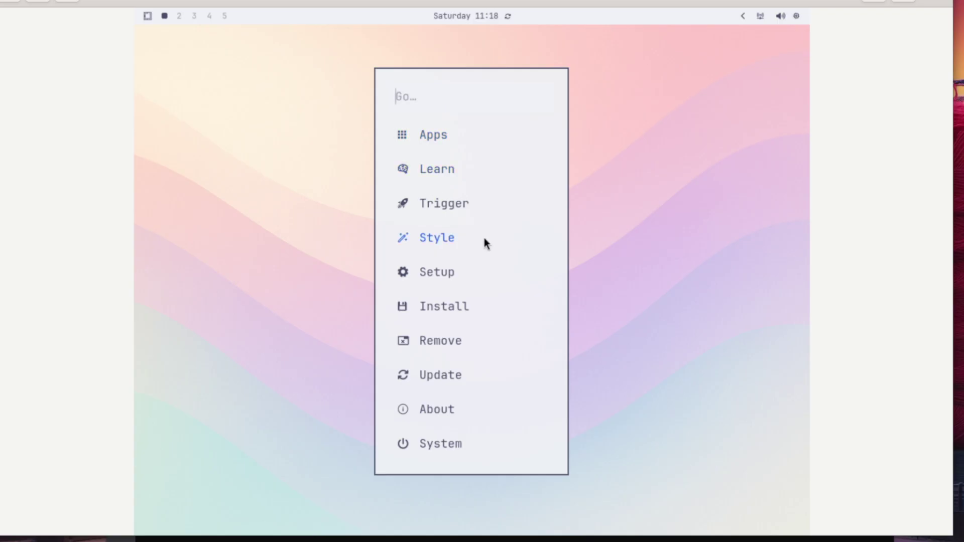
pyautogui.click(456, 280)
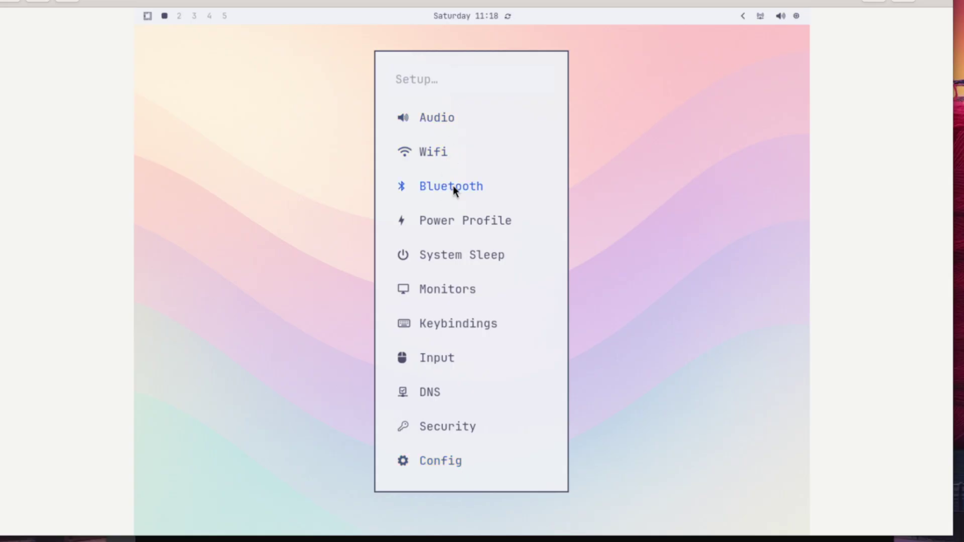
pyautogui.click(248, 102)
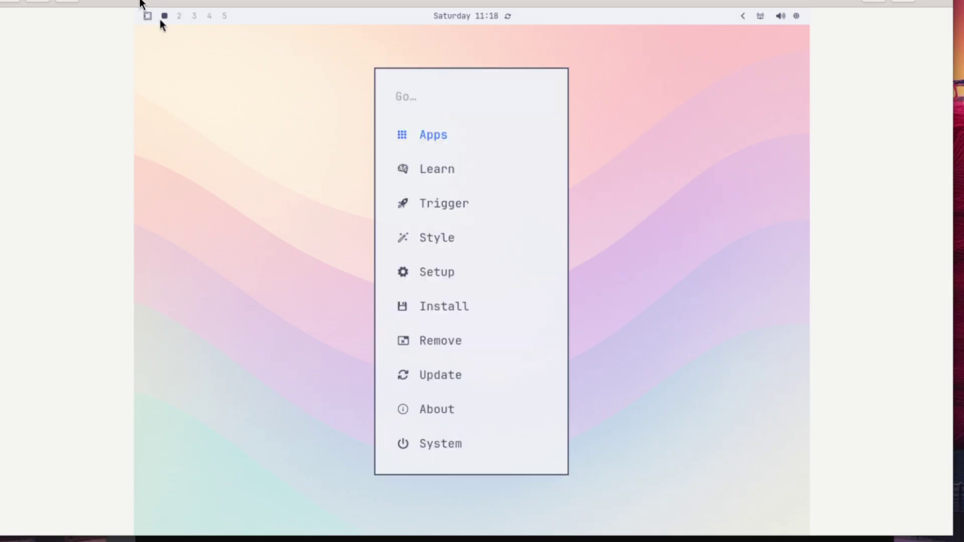
pyautogui.click(149, 16)
pyautogui.click(149, 17)
# Step: Browse the AI and Development installer lists under Install, then close the Omarchy menu
pyautogui.click(449, 308)
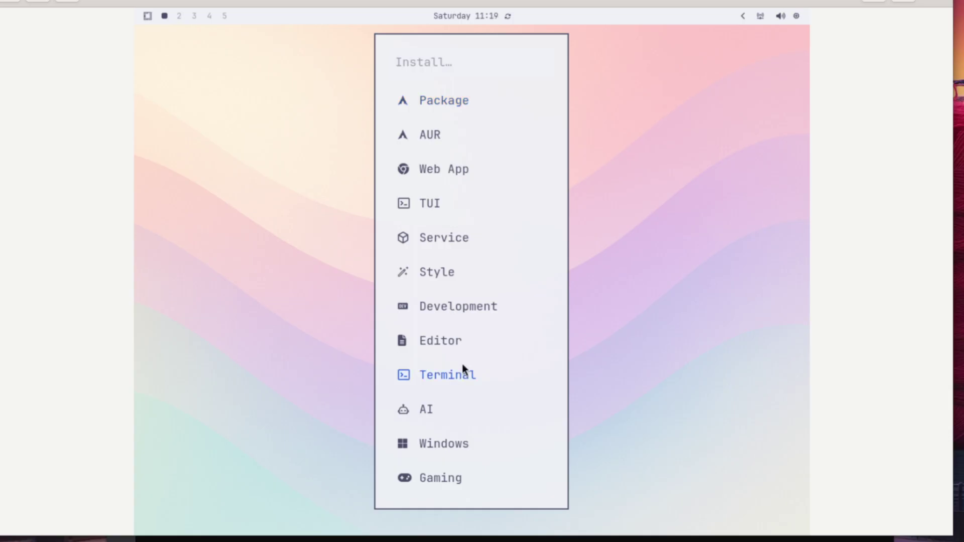
pyautogui.click(430, 417)
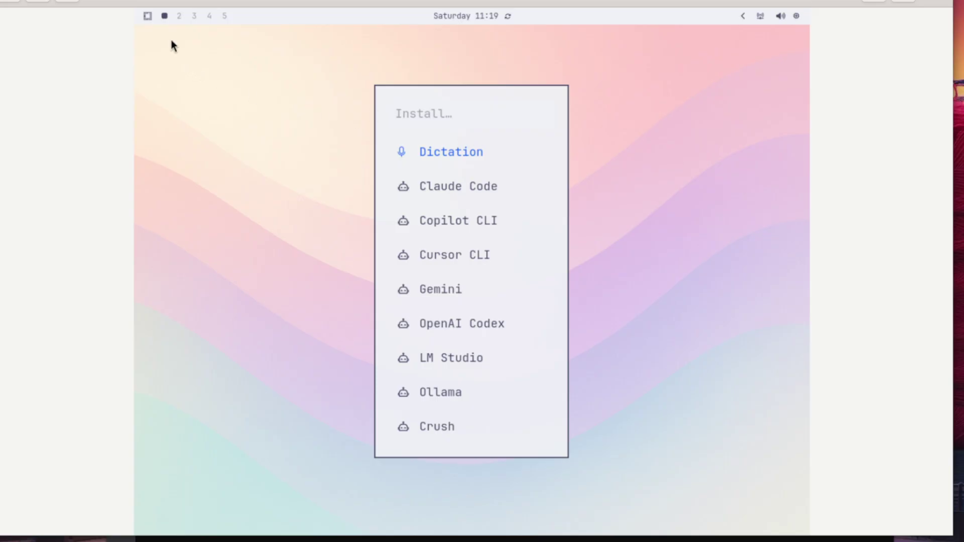
pyautogui.press('Escape')
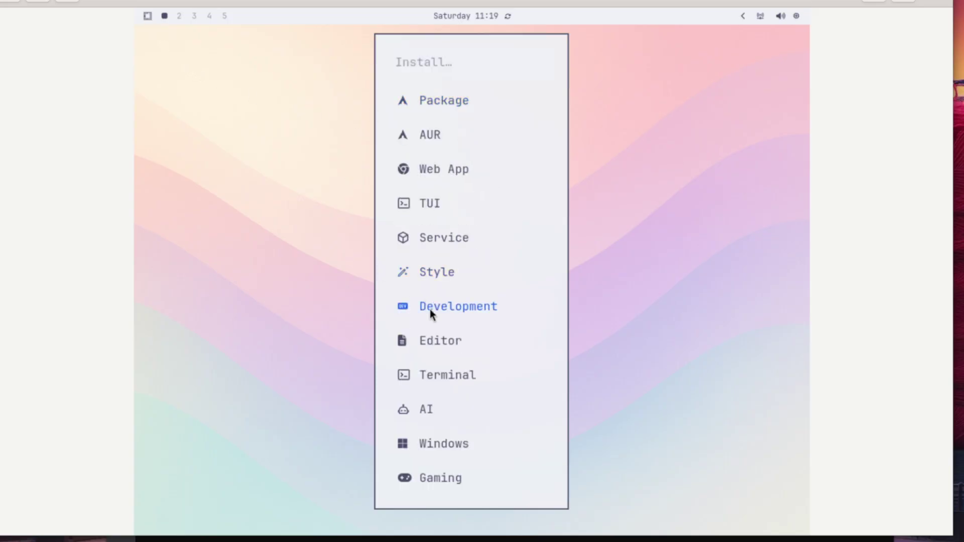
pyautogui.click(461, 312)
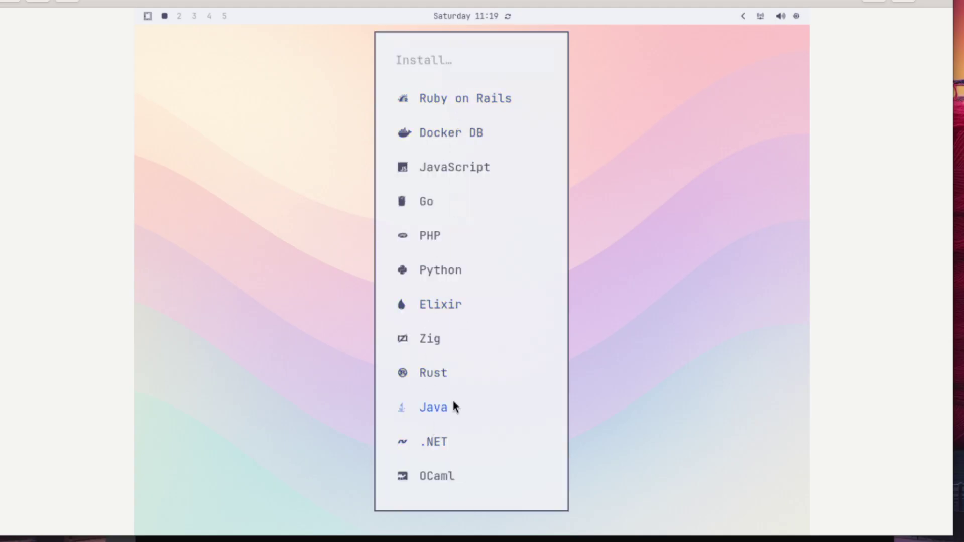
pyautogui.press('Escape')
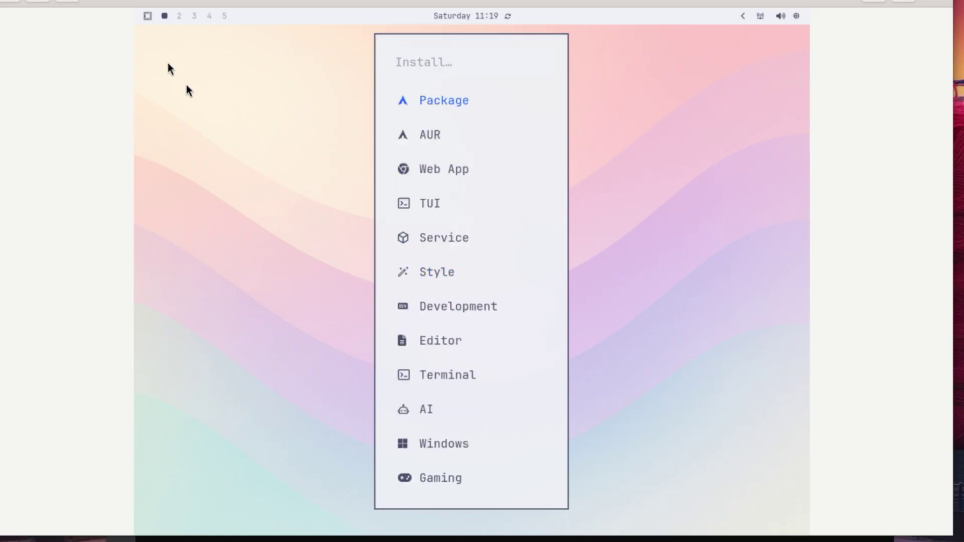
pyautogui.click(146, 18)
# Step: Run Update > Omarchy, accept the snapshot prompt, and enter the sudo password to update to v3.3.3
pyautogui.click(146, 18)
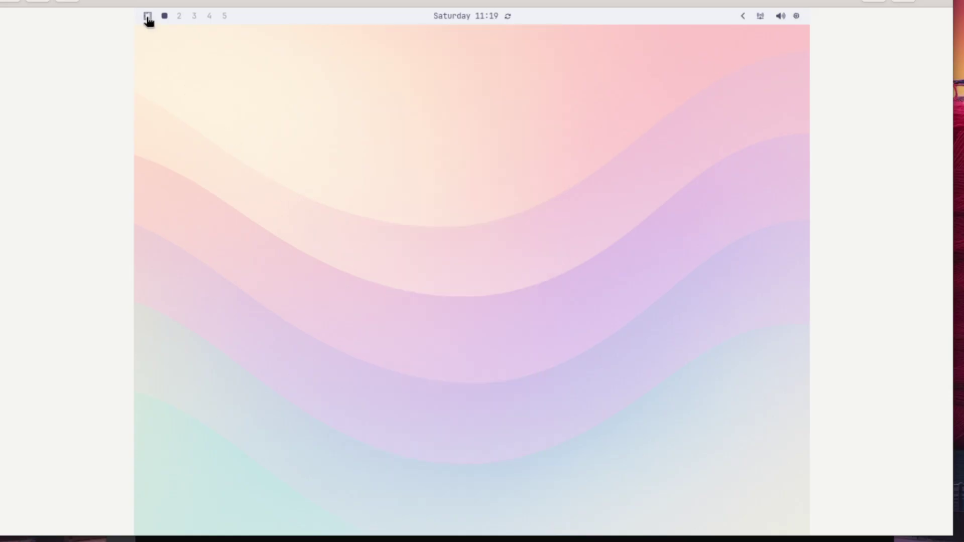
pyautogui.click(146, 19)
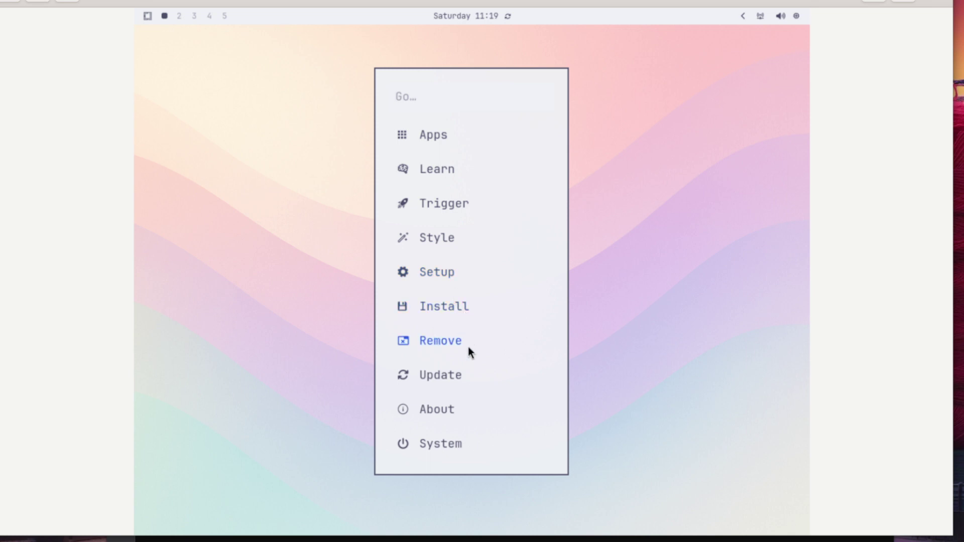
pyautogui.click(461, 376)
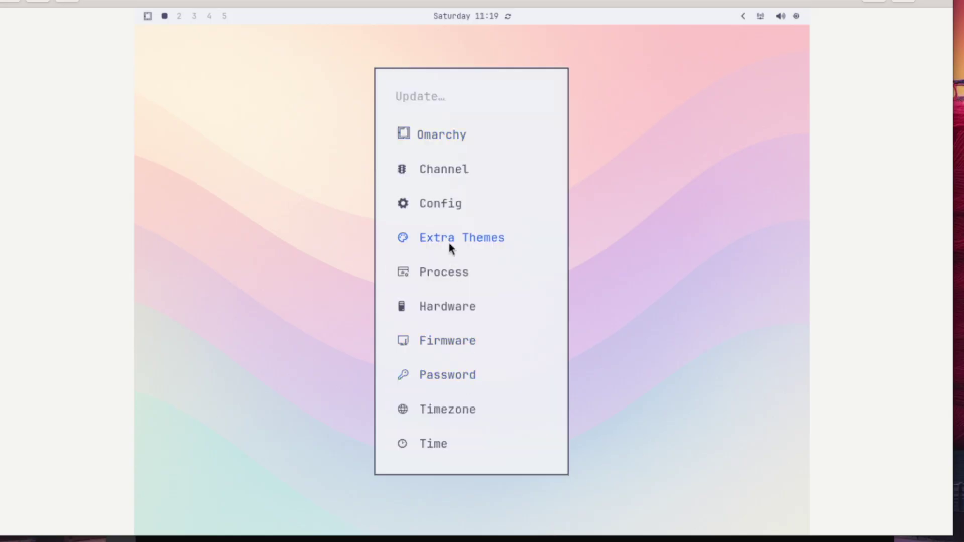
pyautogui.click(435, 142)
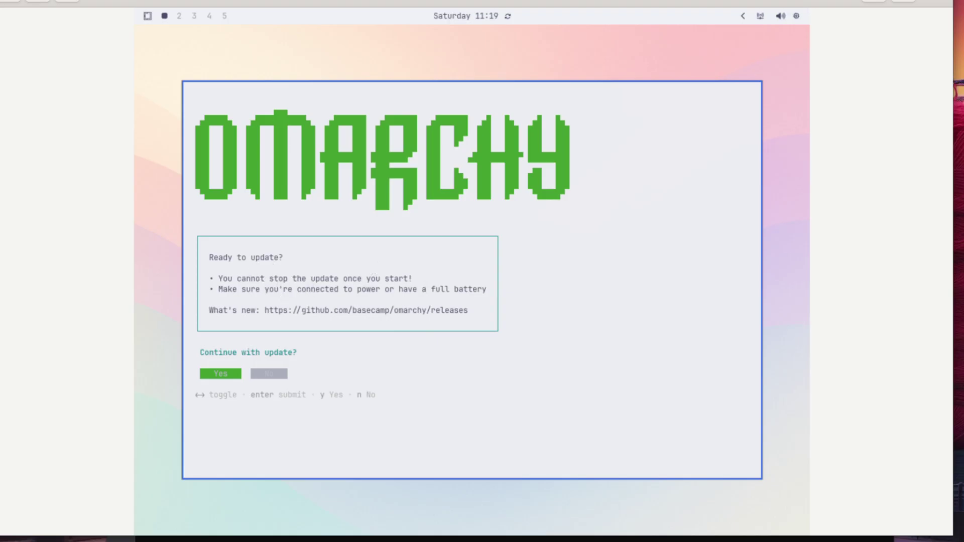
pyautogui.press('Return')
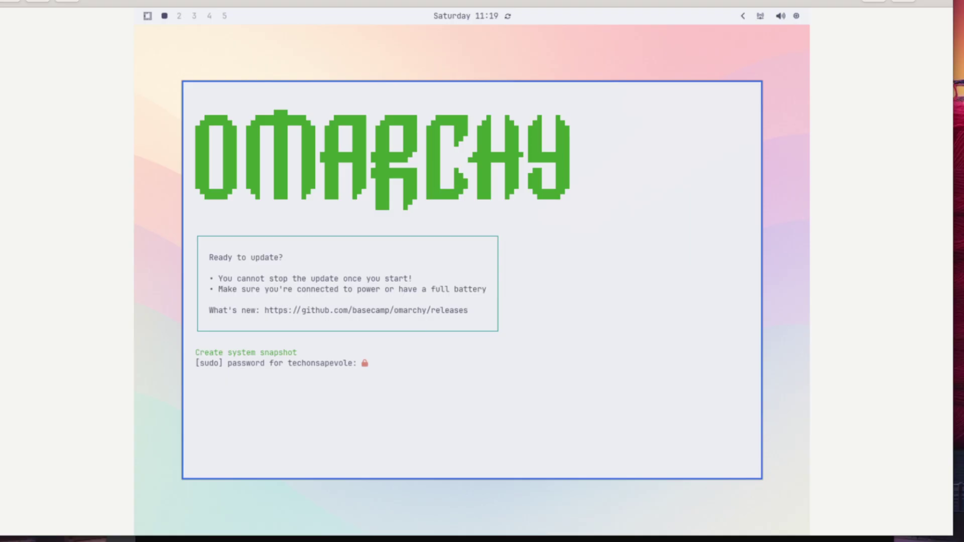
pyautogui.press('Return')
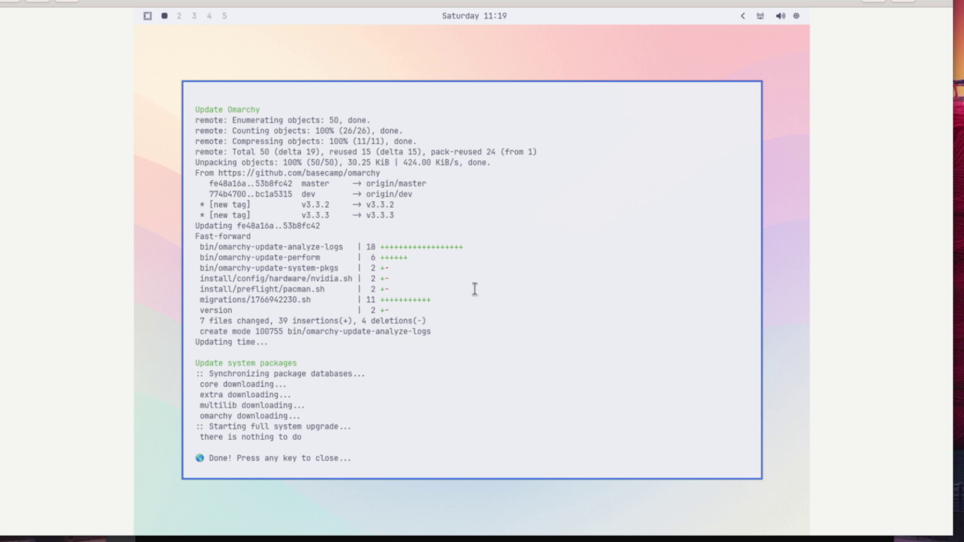
# Step: Close the update window and check About to confirm Omarchy 3.3.3 is installed
pyautogui.press('Return')
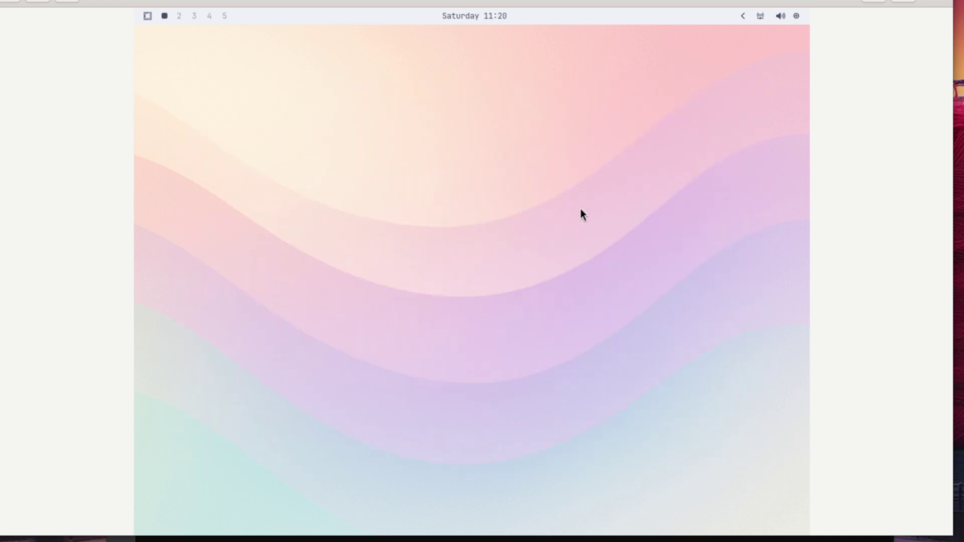
pyautogui.click(147, 18)
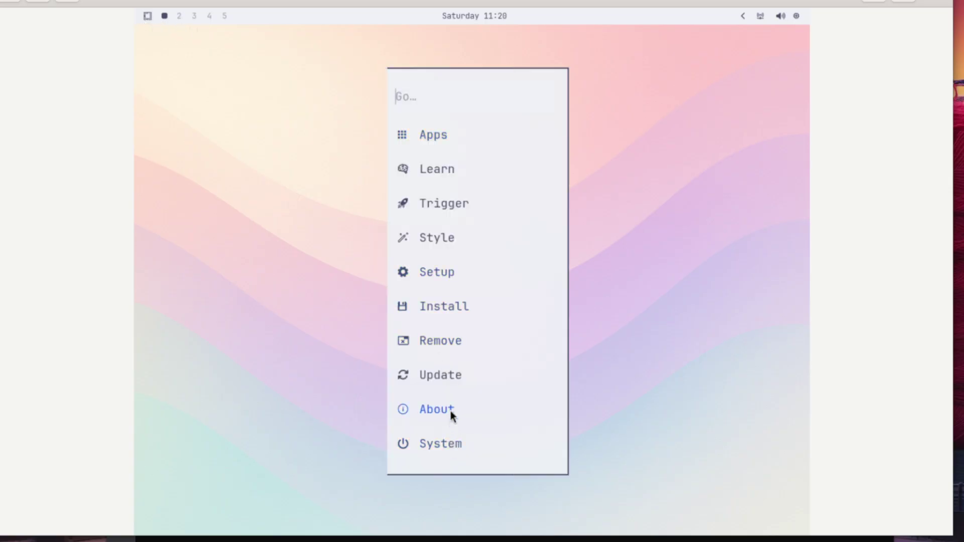
pyautogui.click(451, 415)
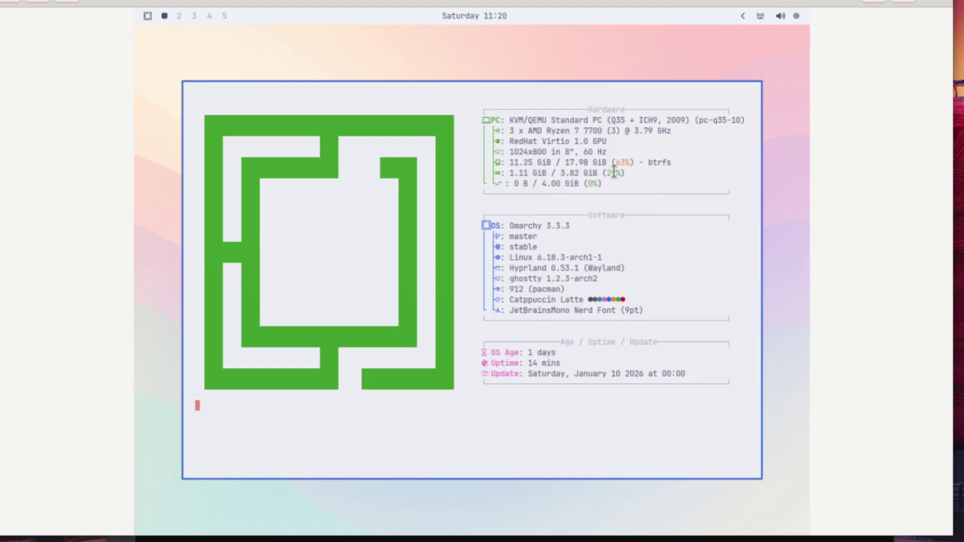
pyautogui.press('Escape')
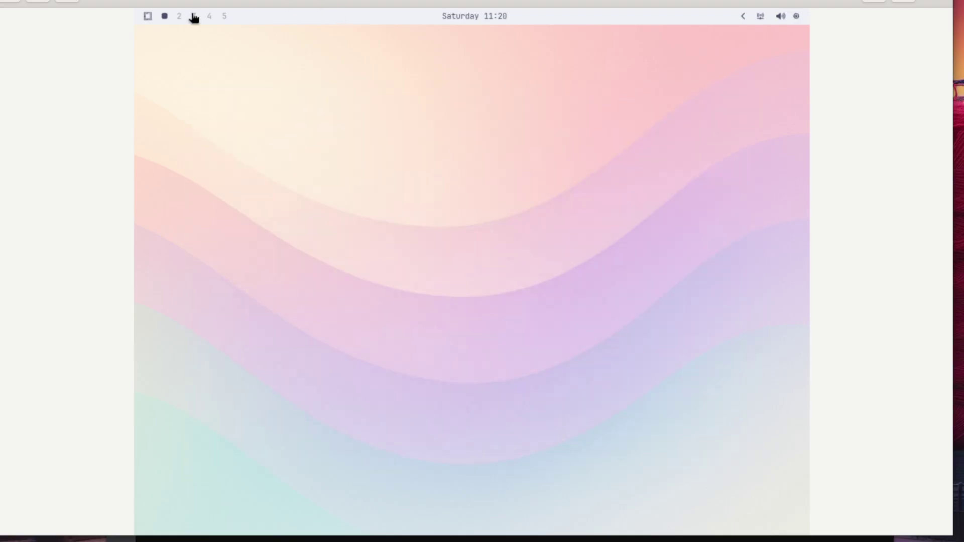
# Step: Apply the Catppuccin theme from Style > Theme
pyautogui.click(147, 16)
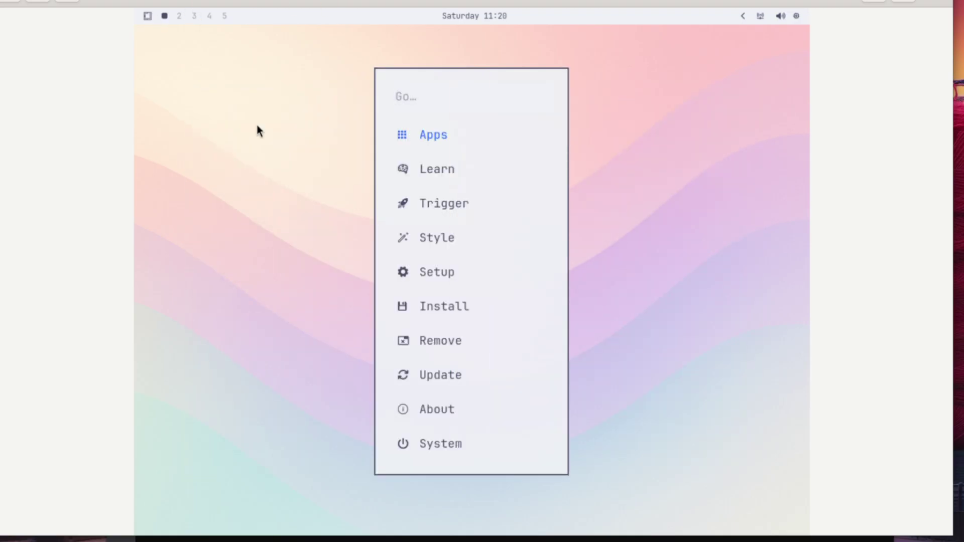
pyautogui.click(438, 237)
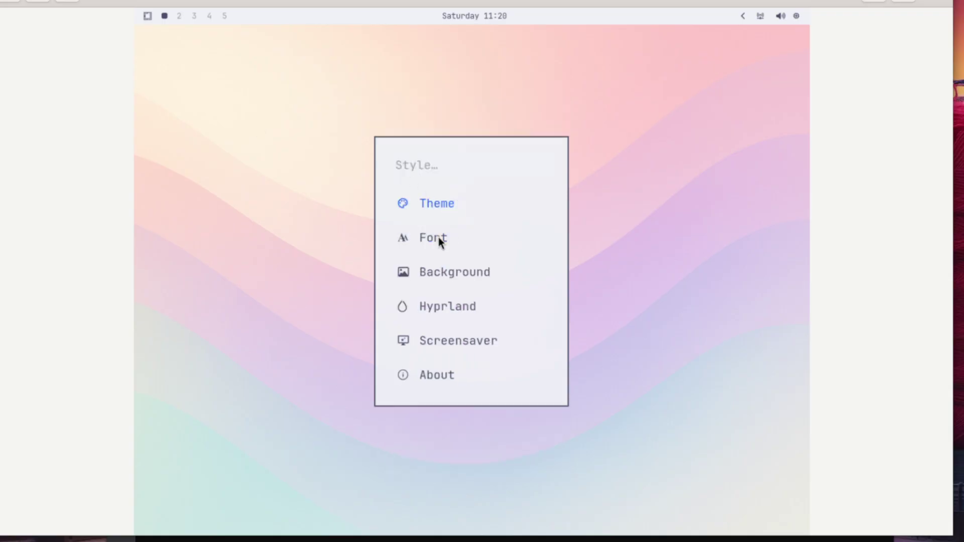
pyautogui.click(452, 200)
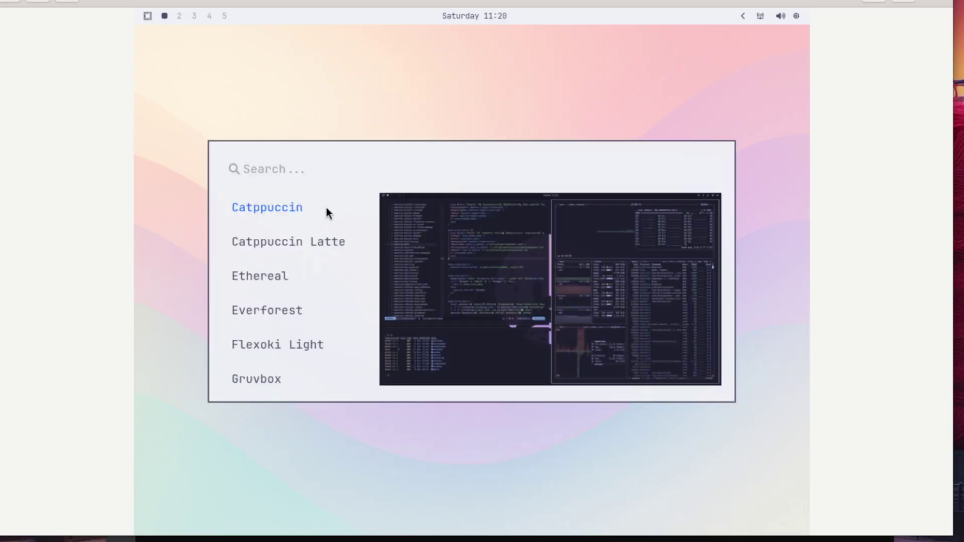
pyautogui.click(326, 207)
# Step: Glance at the lock, restart and shutdown options, then close the Omarchy menu
pyautogui.click(148, 16)
pyautogui.click(466, 444)
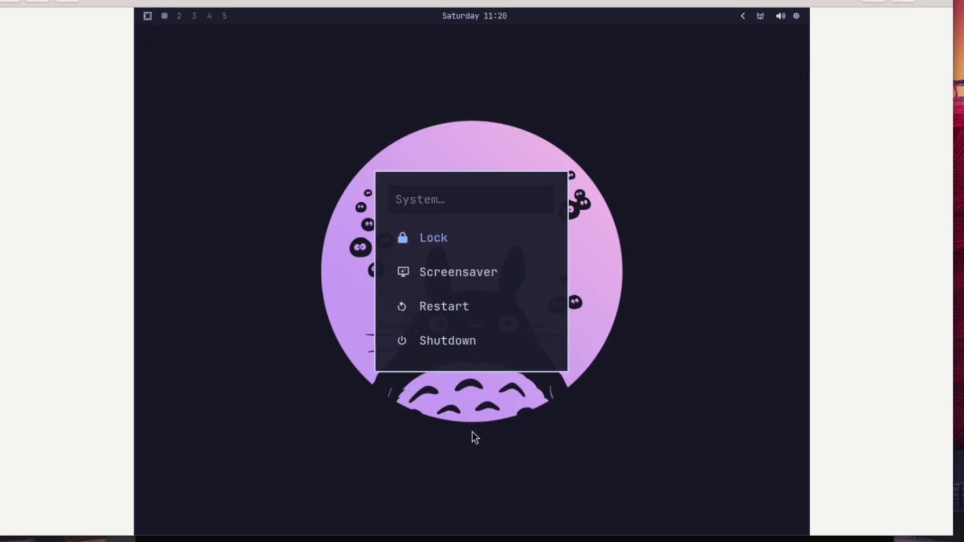
pyautogui.press('Escape')
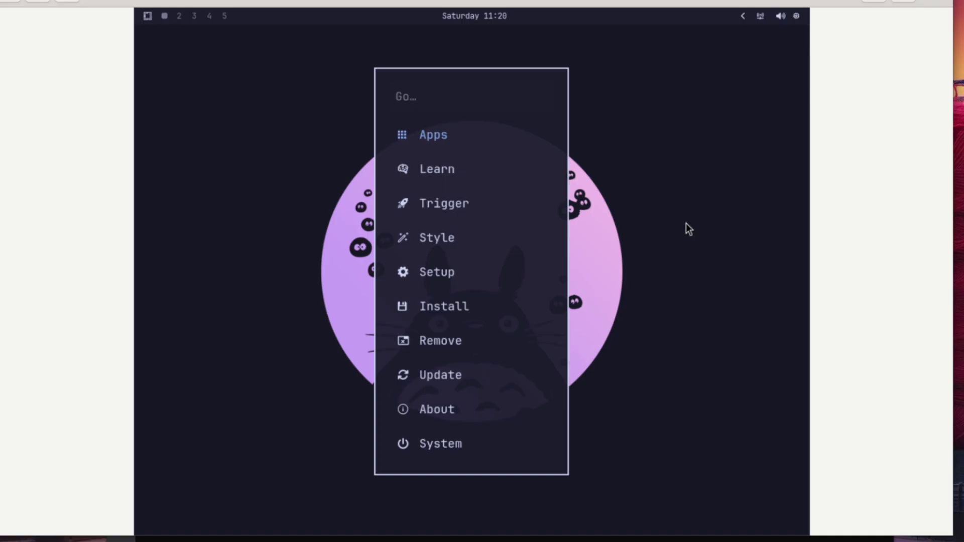
pyautogui.press('Escape')
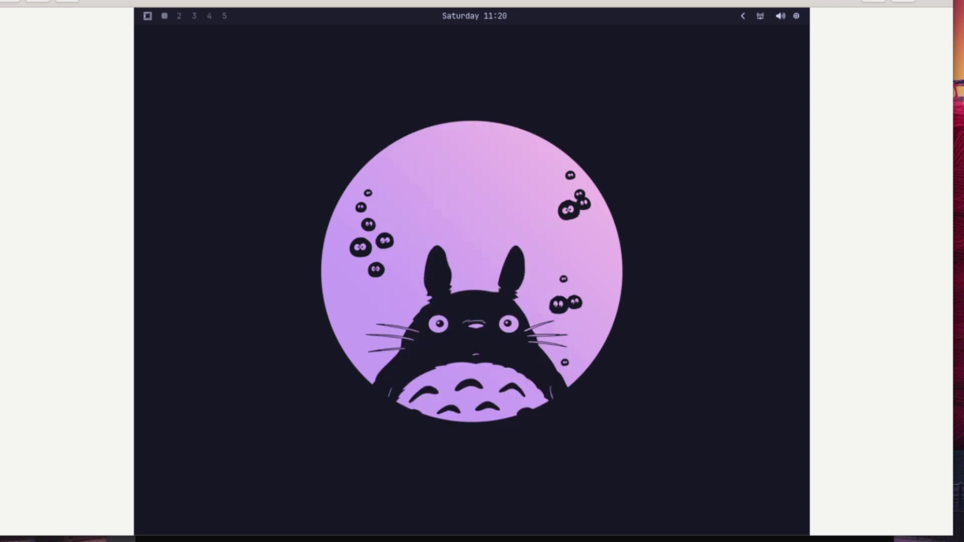
# Step: Search 'lim' in the app launcher and launch Limine-snapper-restore, authenticating with the admin password
pyautogui.press('super+space')
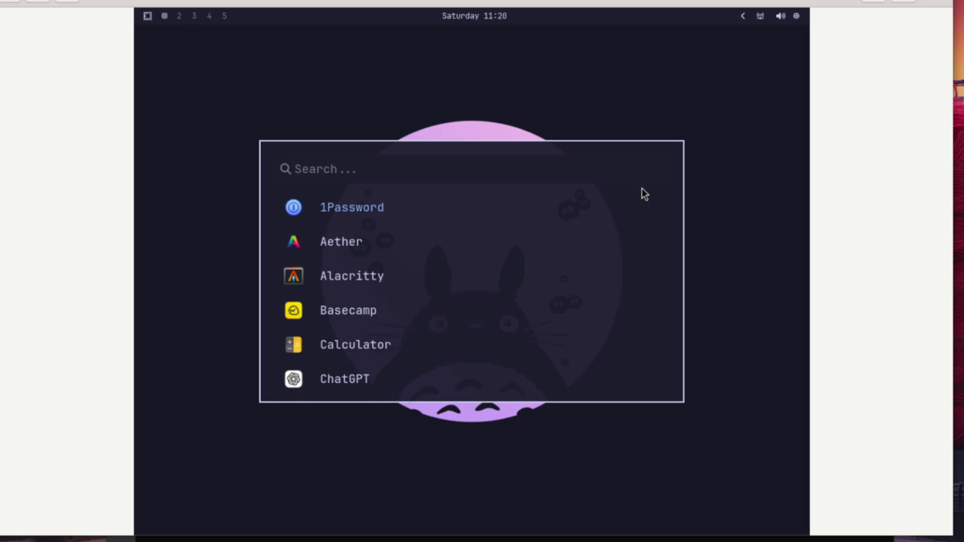
pyautogui.write('lim')
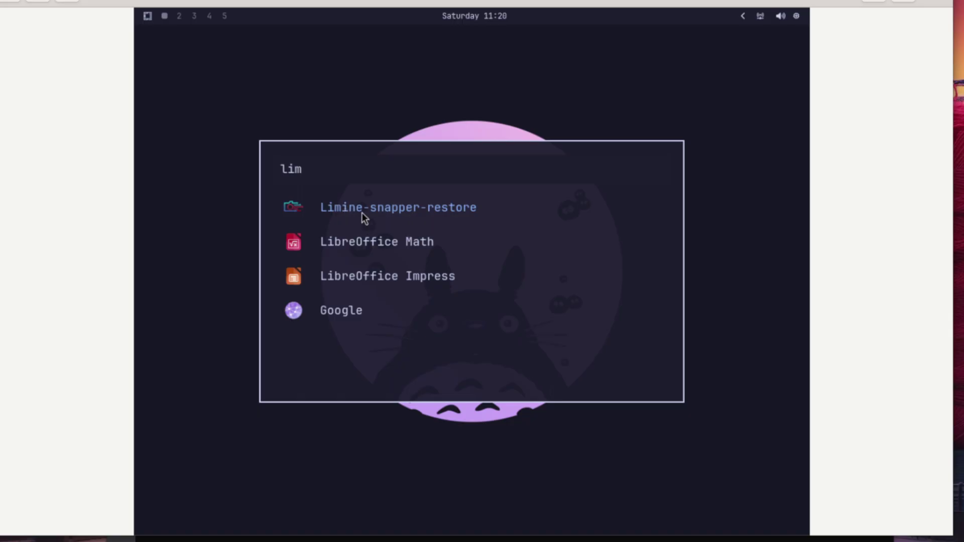
pyautogui.click(459, 213)
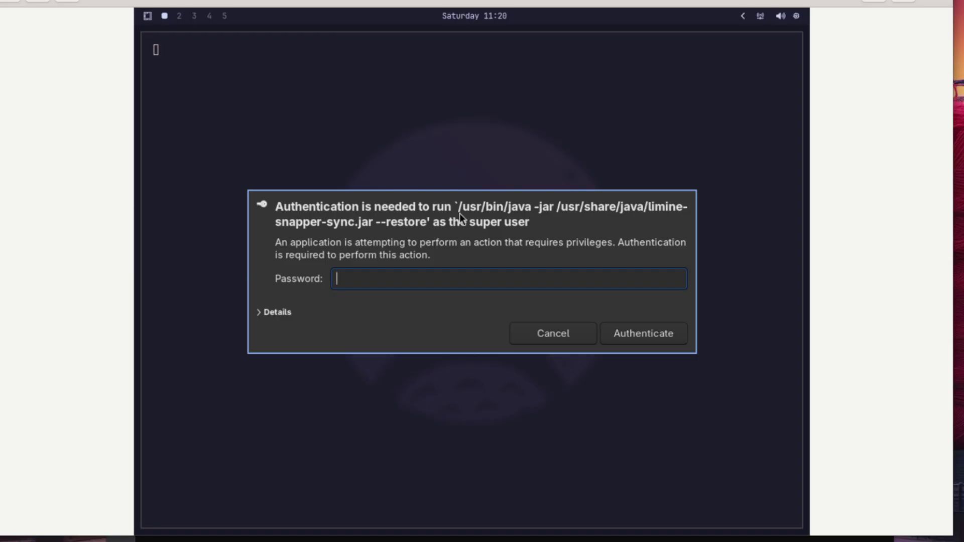
pyautogui.write('*********')
pyautogui.press('Return')
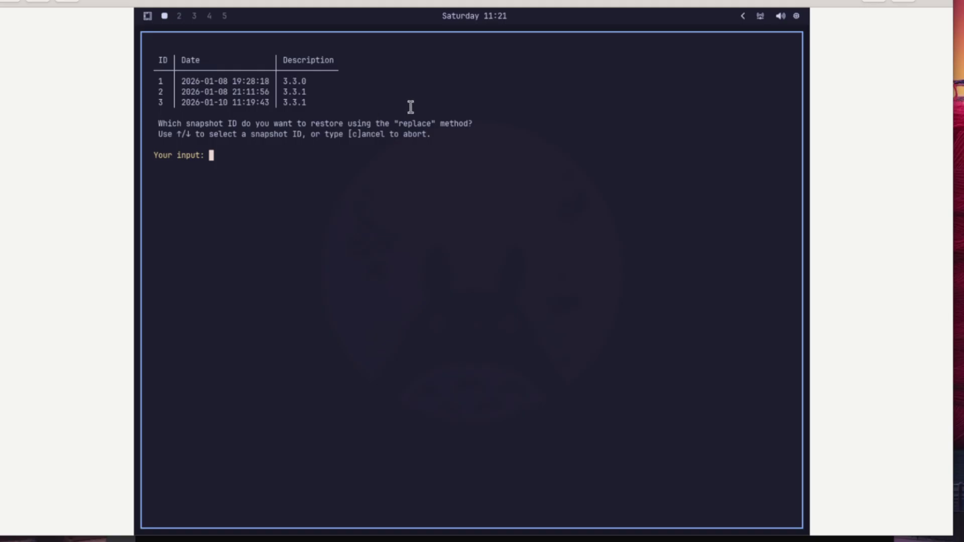
# Step: Close the restore window, switch to the omarchy releases page, and highlight 'Voxtype' in the 3.3.0 Additions
pyautogui.press('super+q')
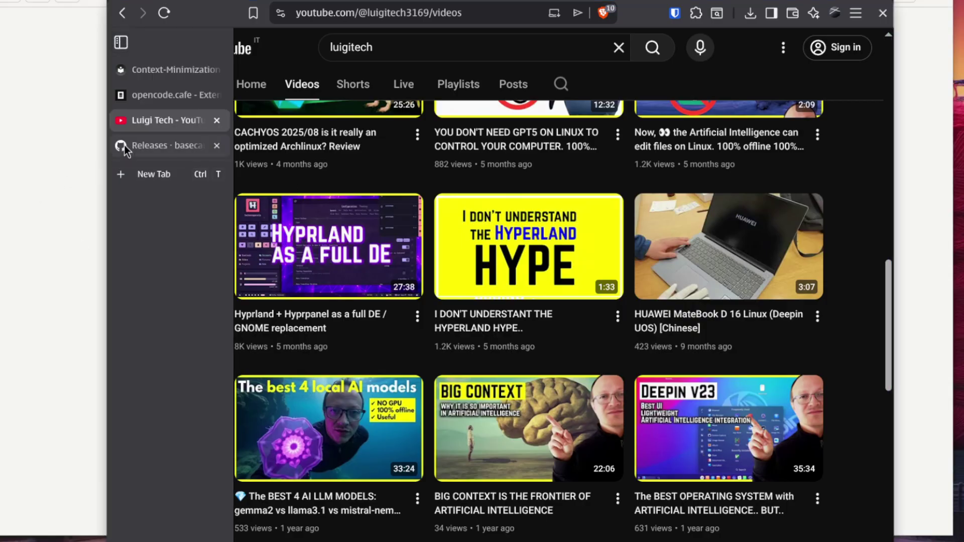
pyautogui.click(124, 146)
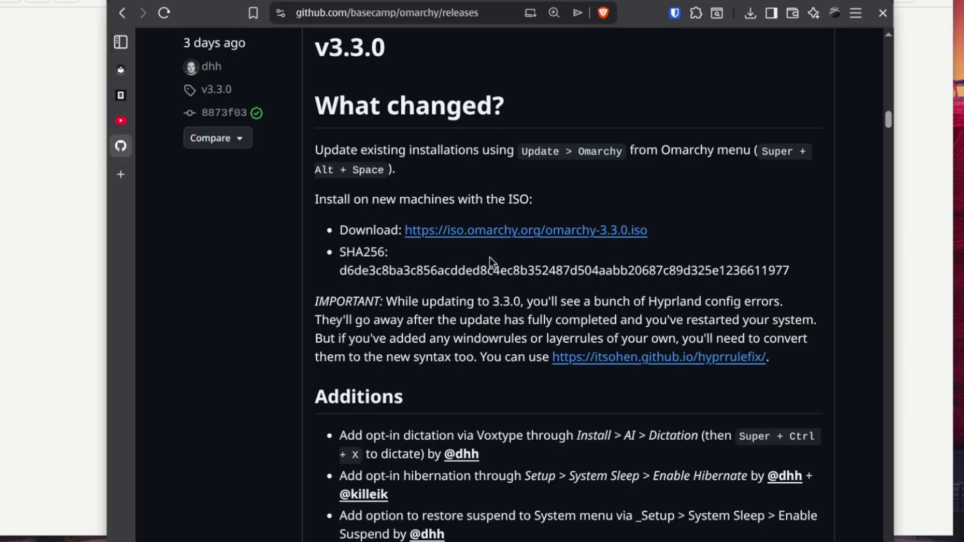
pyautogui.scroll(-3, 489, 257)
pyautogui.scroll(5, 490, 257)
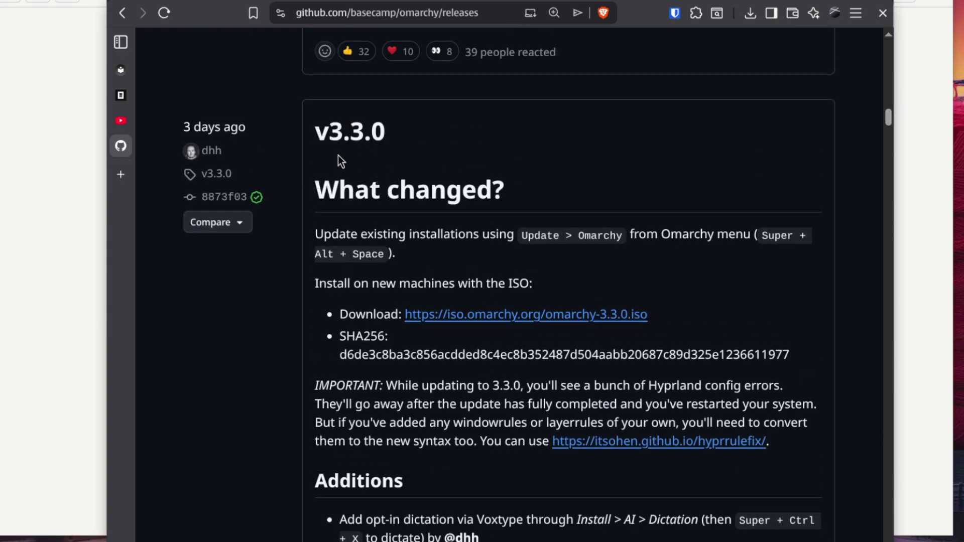
pyautogui.scroll(-3, 549, 351)
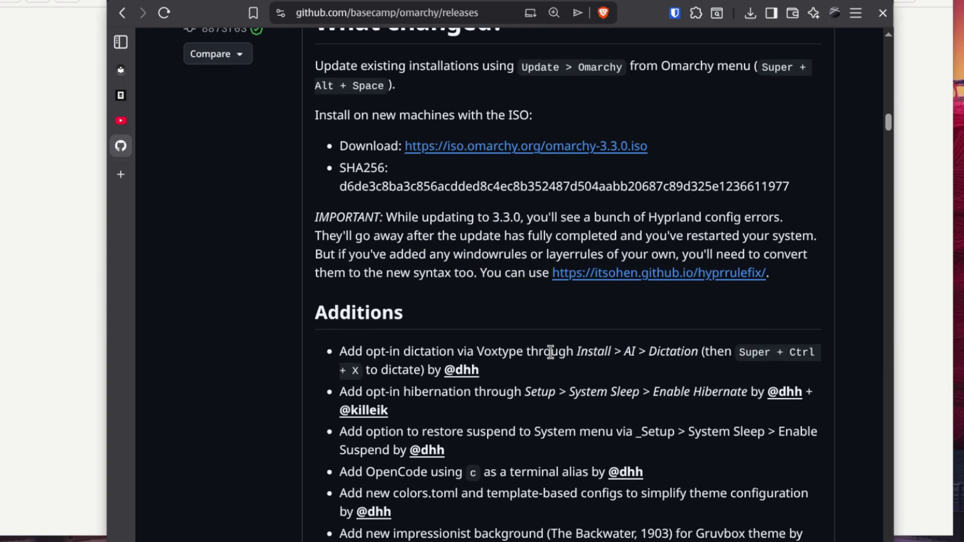
pyautogui.scroll(-3, 551, 351)
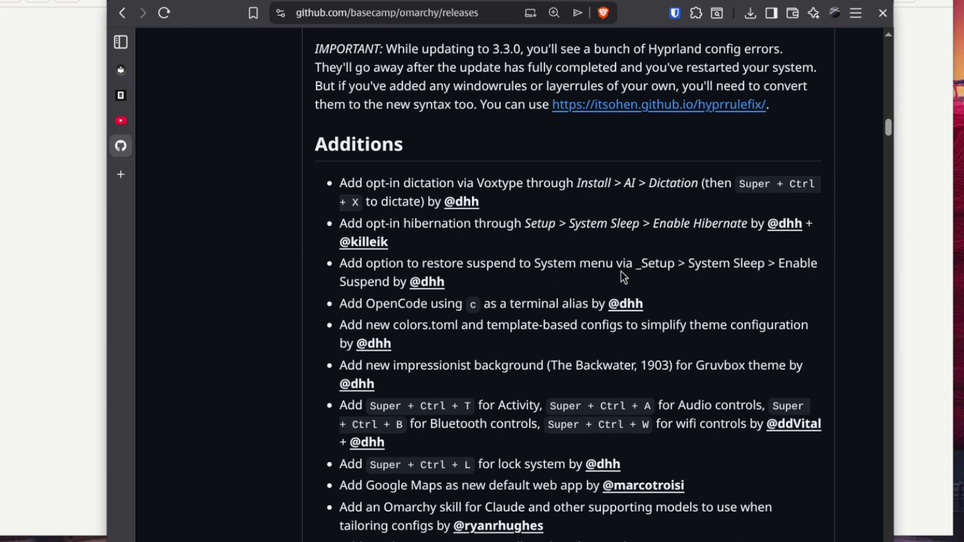
pyautogui.doubleClick(509, 188)
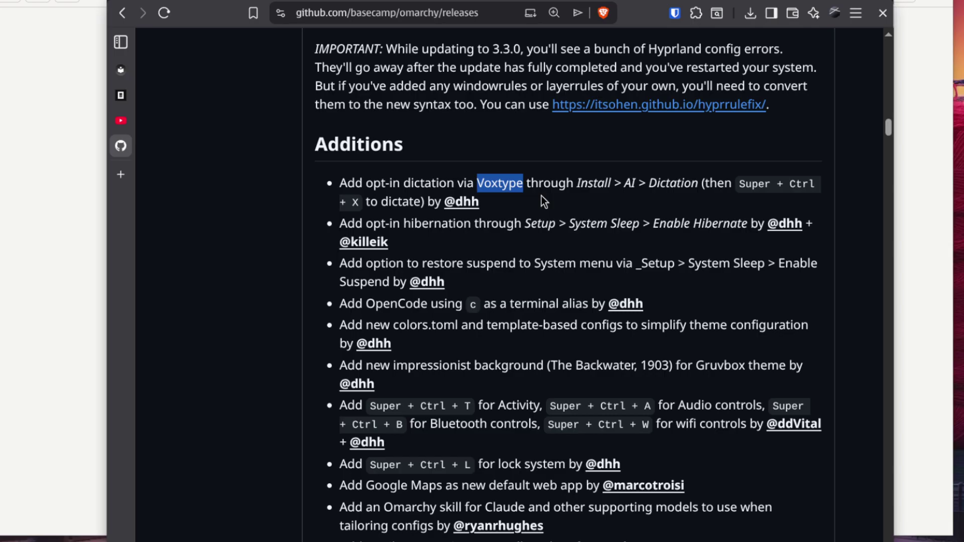
# Step: Clear Brave's address bar, dictate a Japanese test sentence, then delete it
pyautogui.click(431, 11)
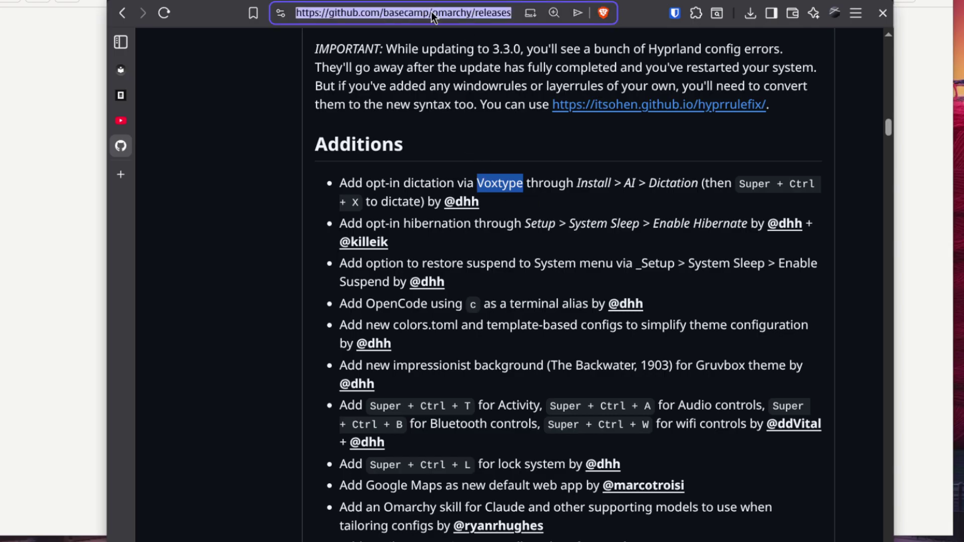
pyautogui.press('BackSpace')
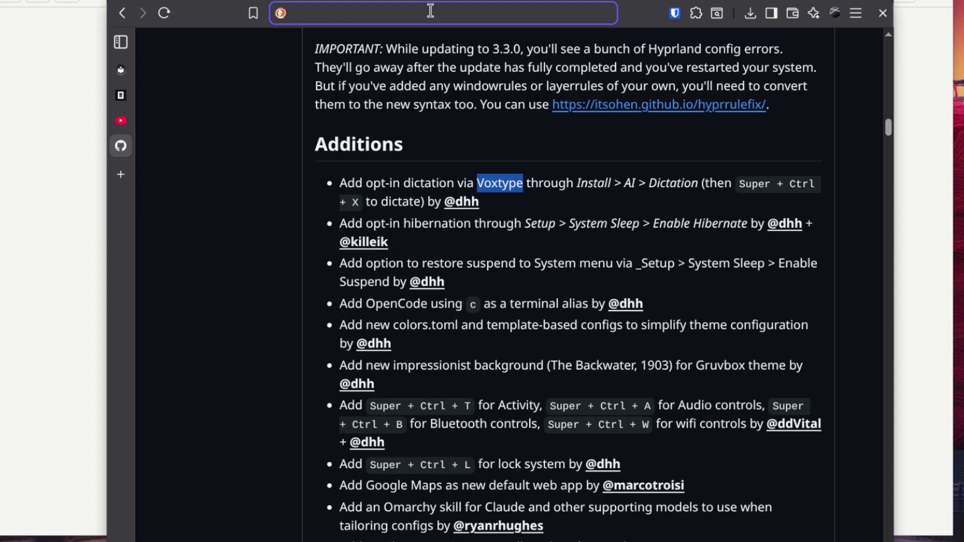
pyautogui.write('では、私は私のお話を使用することを考えます。')
pyautogui.tripleClick(432, 14)
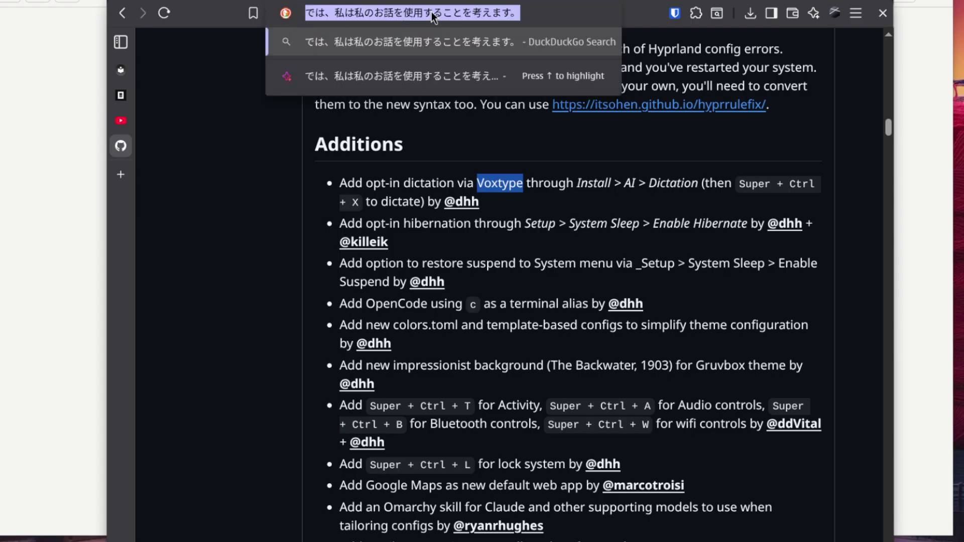
pyautogui.press('BackSpace')
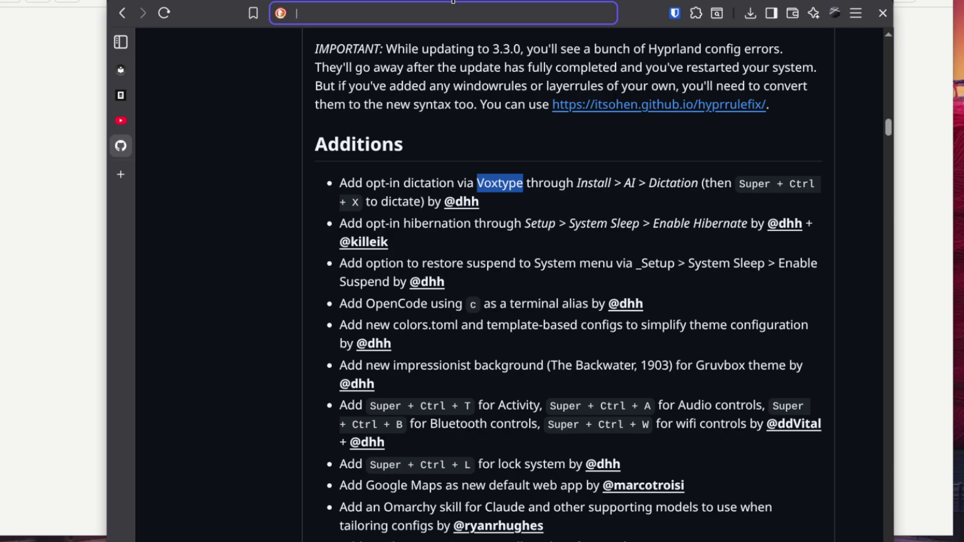
# Step: Replace a dictated English test with the Italian sentence 'Questa è una prova di digitazione automatica.'
pyautogui.write("Okay, I'm trying to speak.")
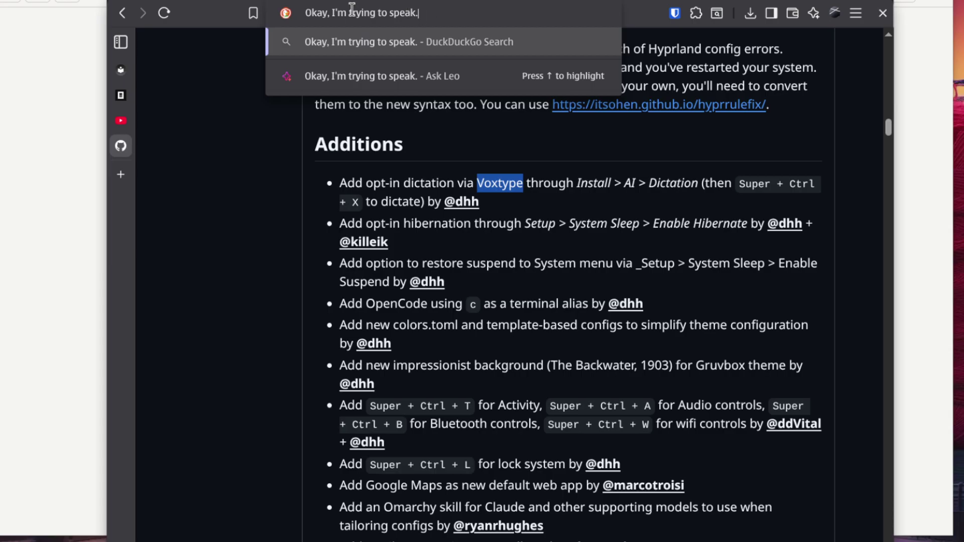
pyautogui.click(768, 179)
pyautogui.click(474, 21)
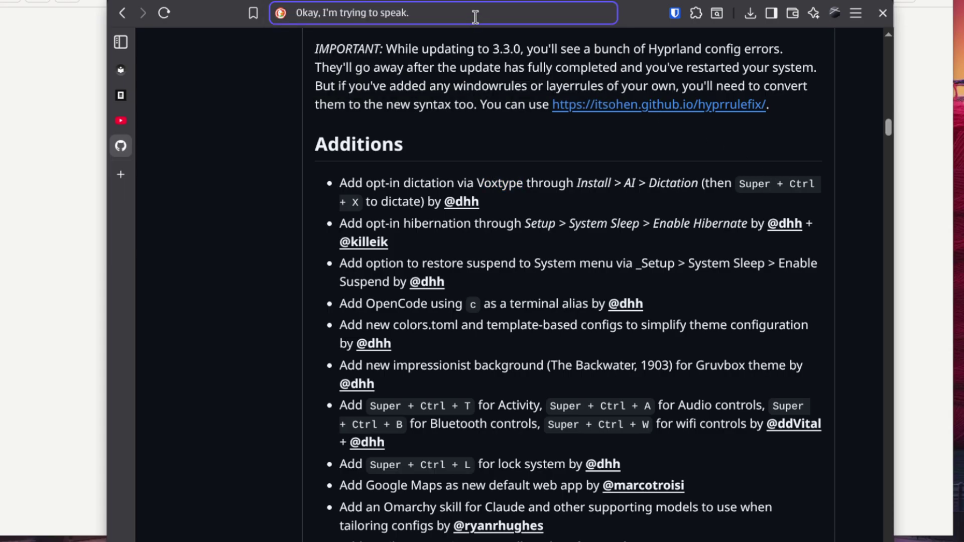
pyautogui.tripleClick(475, 17)
pyautogui.press('BackSpace')
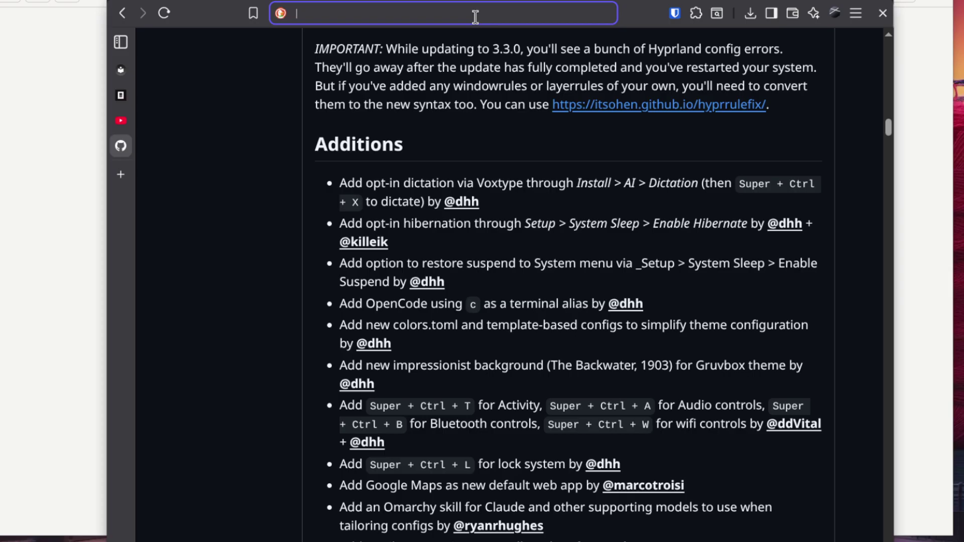
pyautogui.write('Questa è una prova di digitazione automatica.')
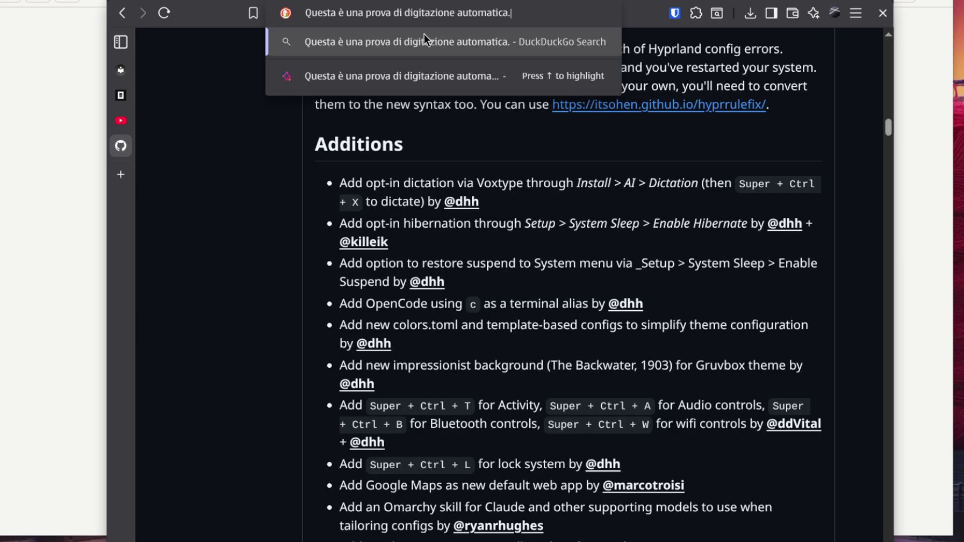
pyautogui.click(600, 147)
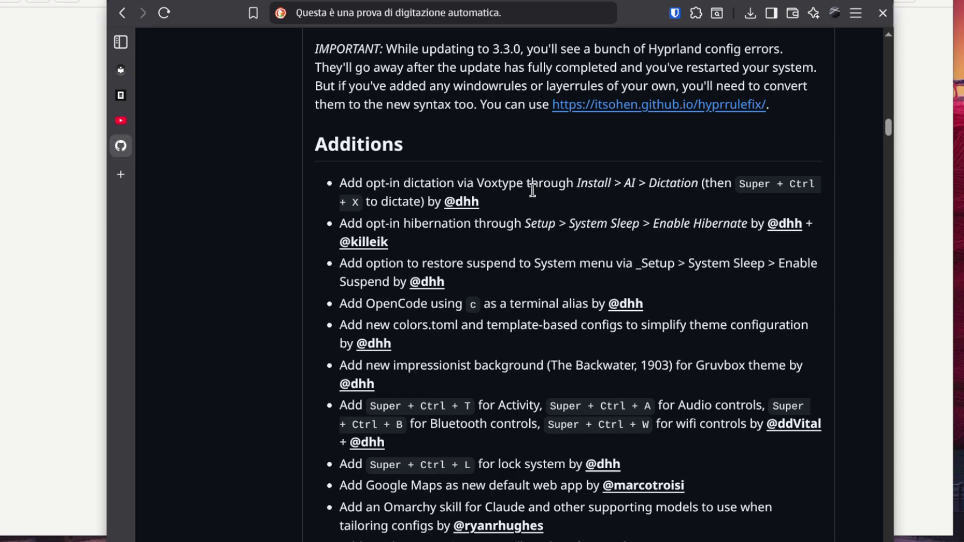
# Step: Highlight Voxtype and OpenCode in the 3.3.0 additions, then return to the v3.3.3 notes
pyautogui.doubleClick(500, 183)
pyautogui.scroll(-3, 480, 223)
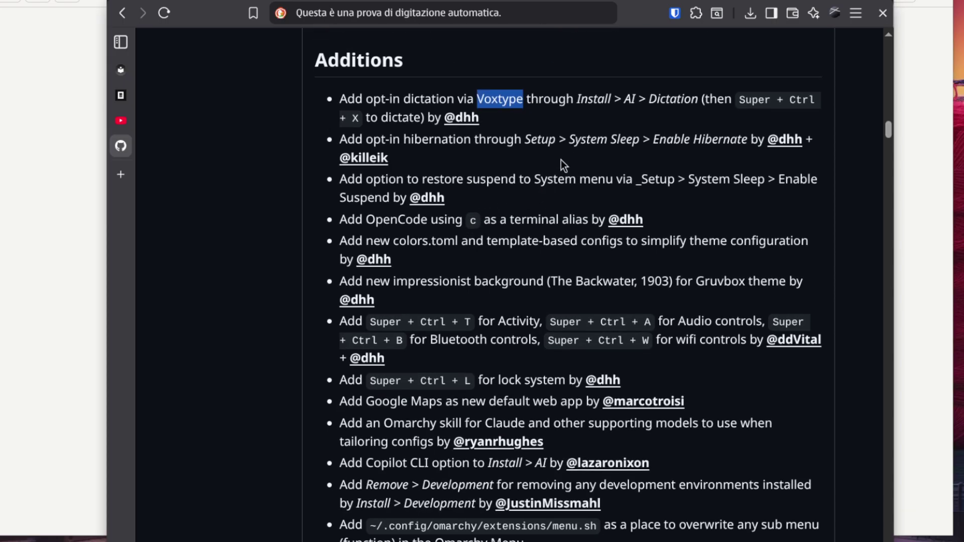
pyautogui.doubleClick(397, 219)
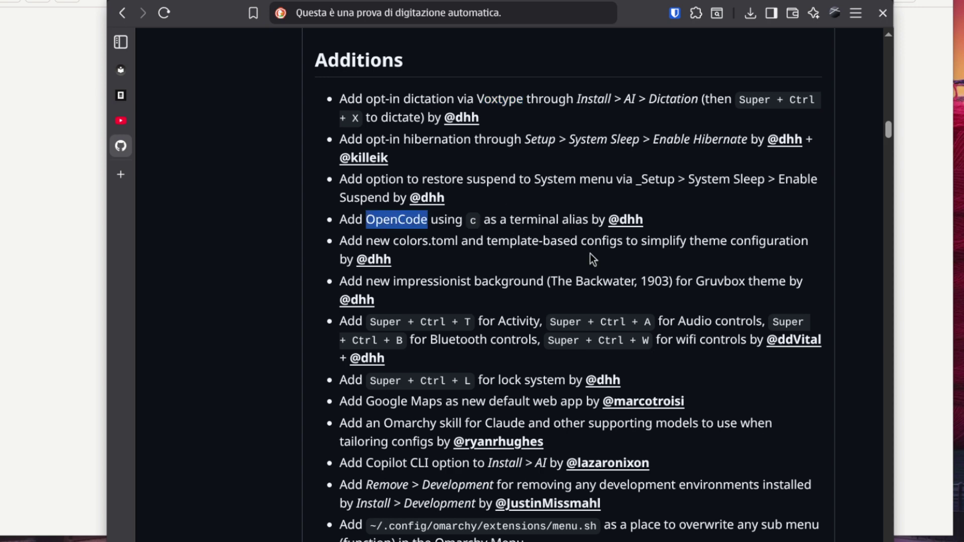
pyautogui.scroll(-5, 591, 257)
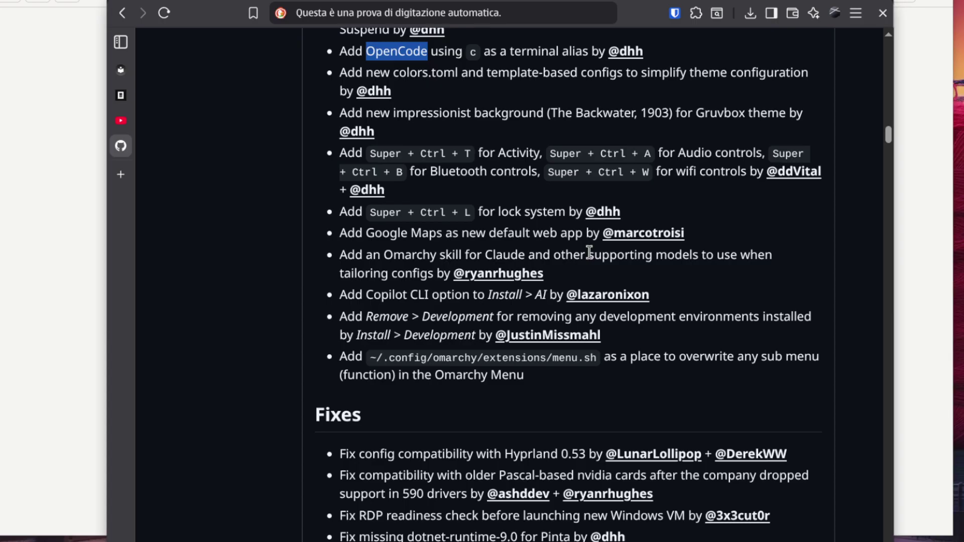
pyautogui.scroll(-3, 252, 255)
pyautogui.scroll(14, 345, 308)
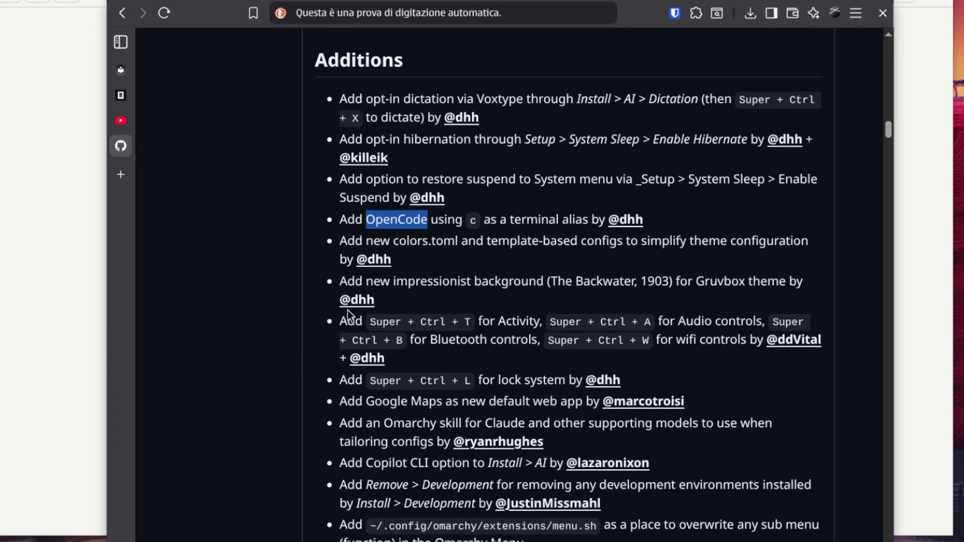
pyautogui.scroll(20, 323, 249)
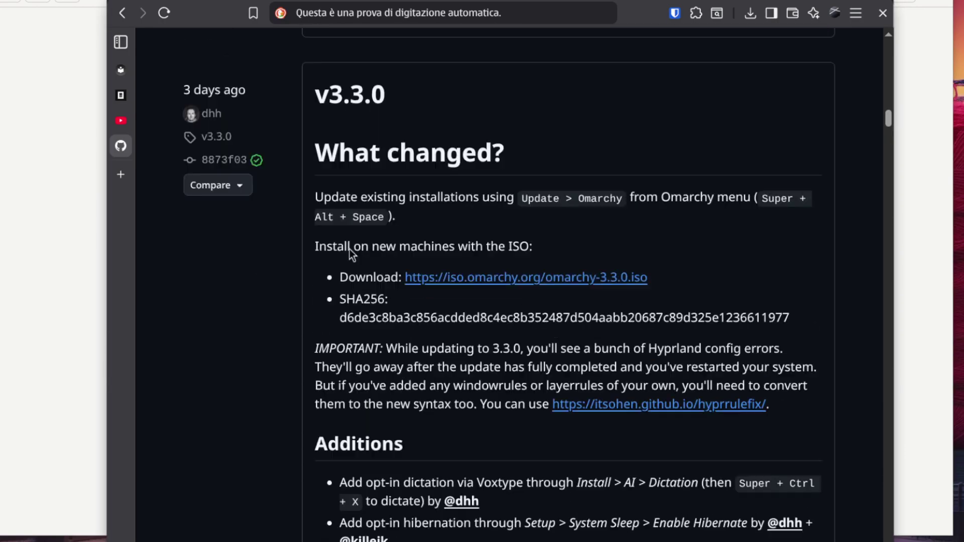
pyautogui.scroll(20, 325, 251)
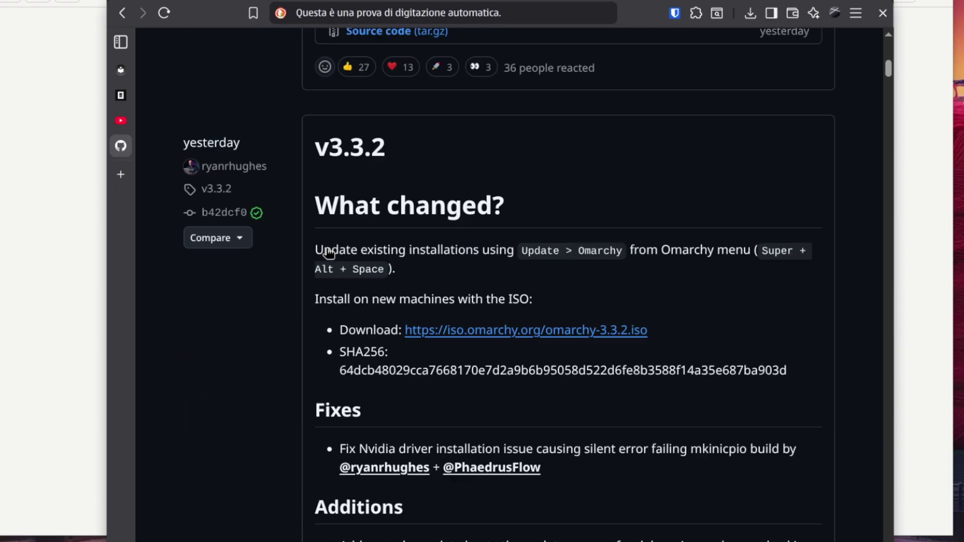
pyautogui.scroll(15, 391, 354)
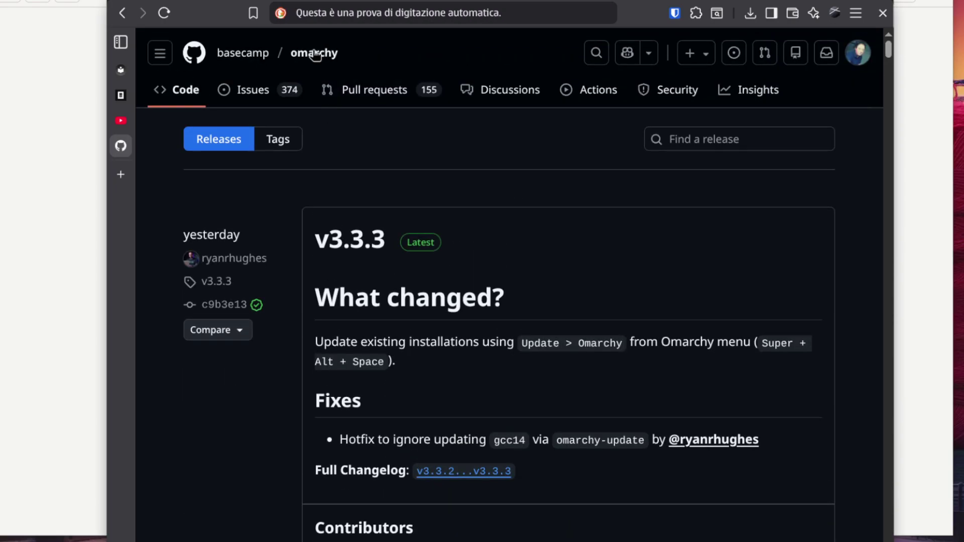
# Step: Load omarchy.org by typing 'omar' in the address bar, then scroll to the Omarchy 3 video
pyautogui.click(393, 14)
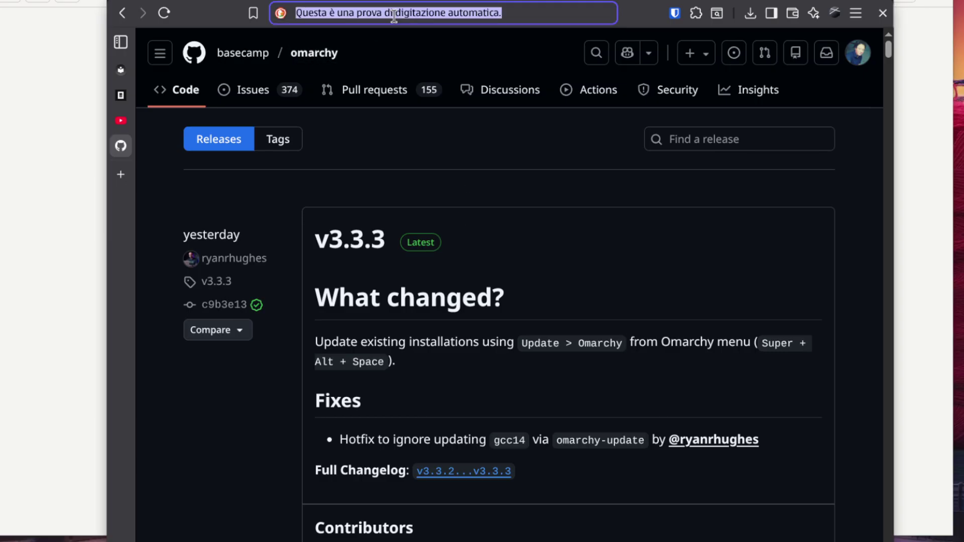
pyautogui.write('omarchy.org')
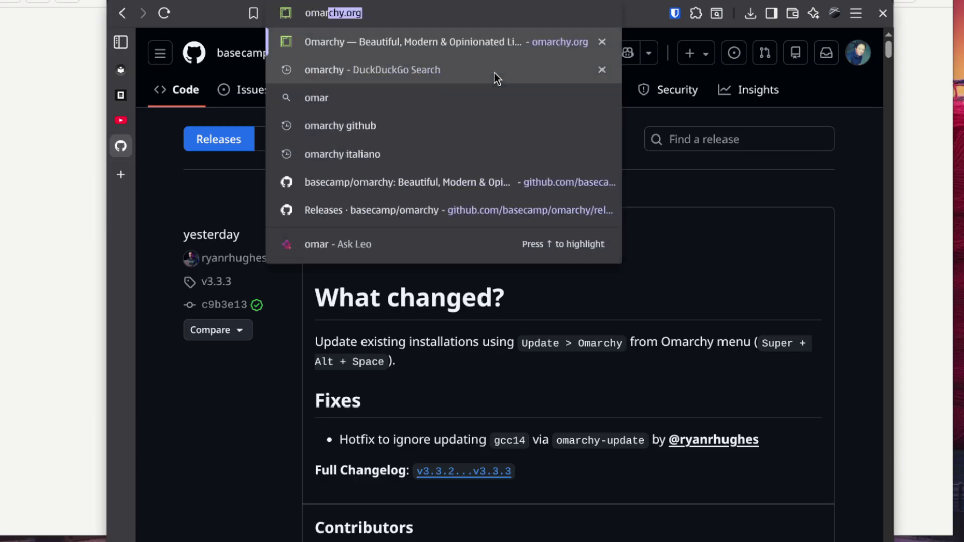
pyautogui.press('Return')
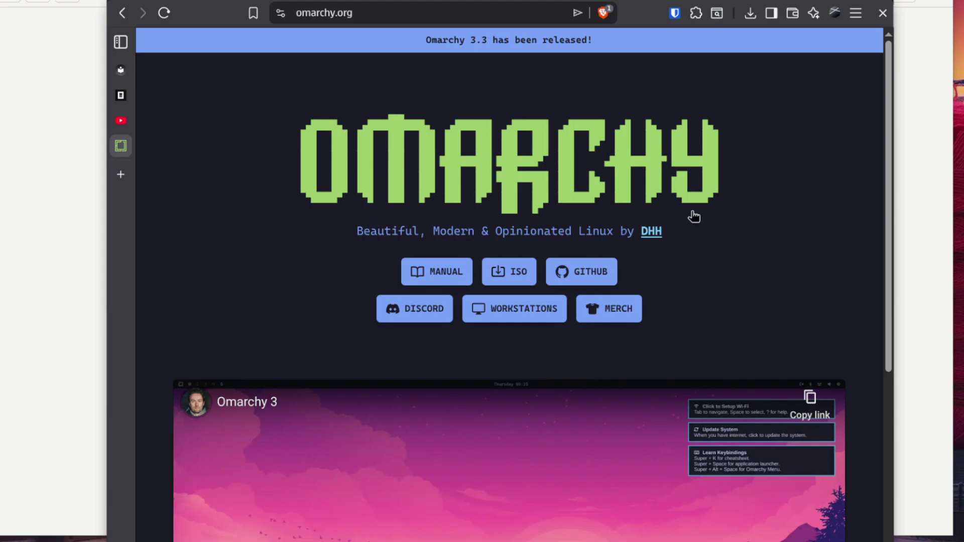
pyautogui.scroll(-3, 690, 213)
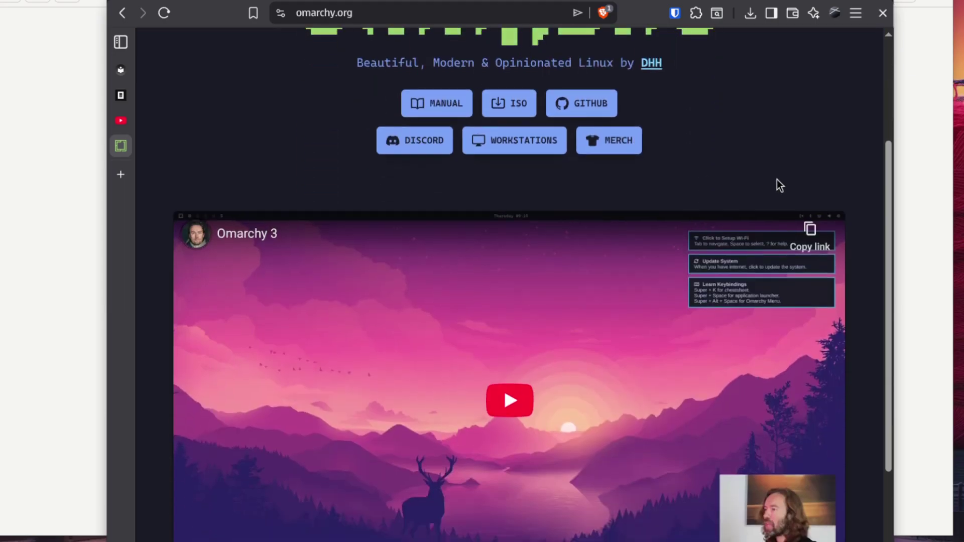
pyautogui.scroll(-3, 776, 179)
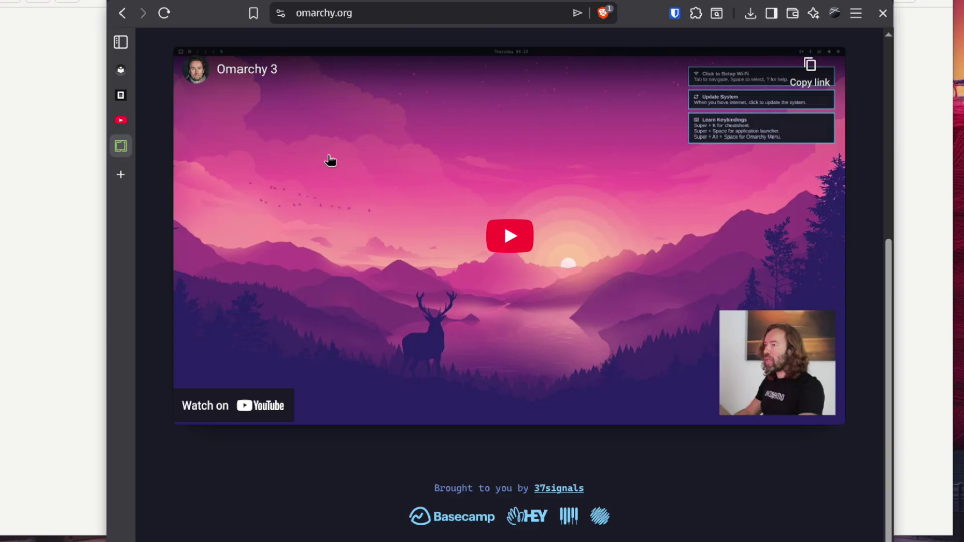
pyautogui.scroll(2, 330, 160)
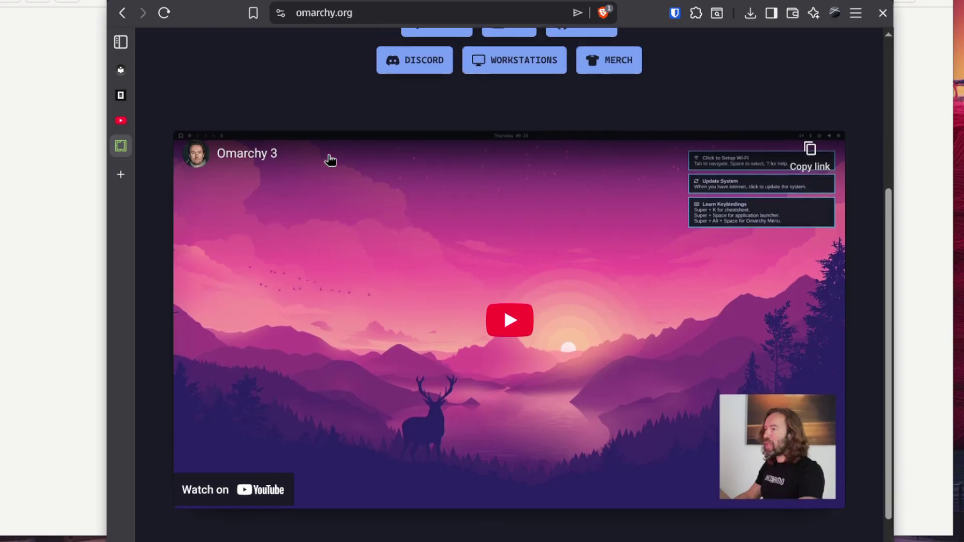